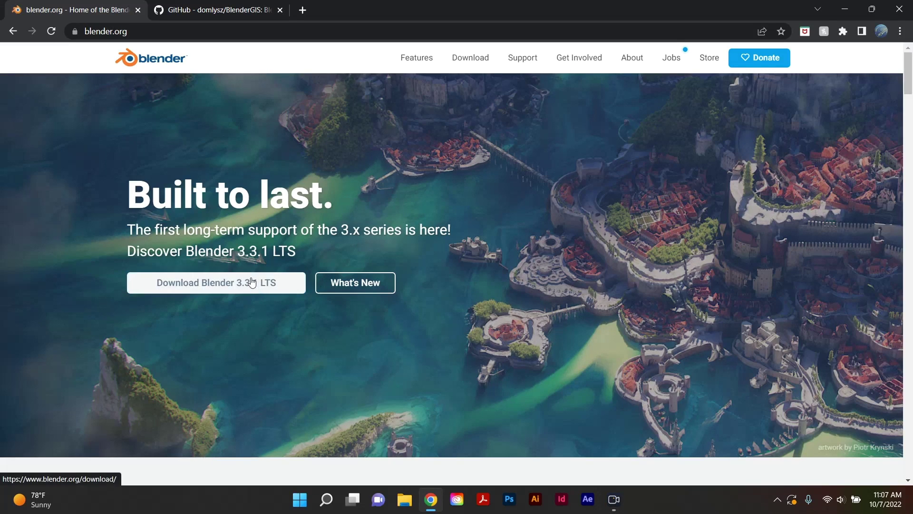
# Step: Reload blender.org and go to the Blender 3.3.1 LTS download page
pyautogui.click(250, 282)
pyautogui.click(159, 30)
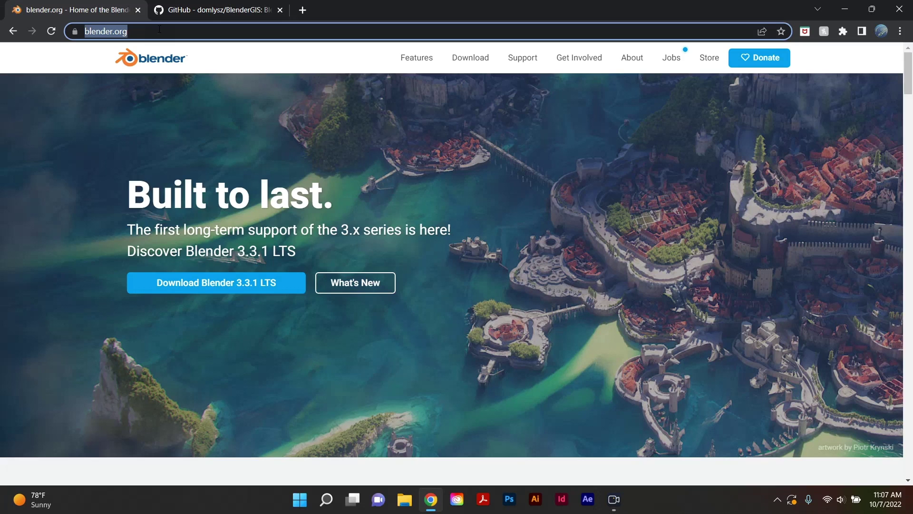
pyautogui.write('blender.o')
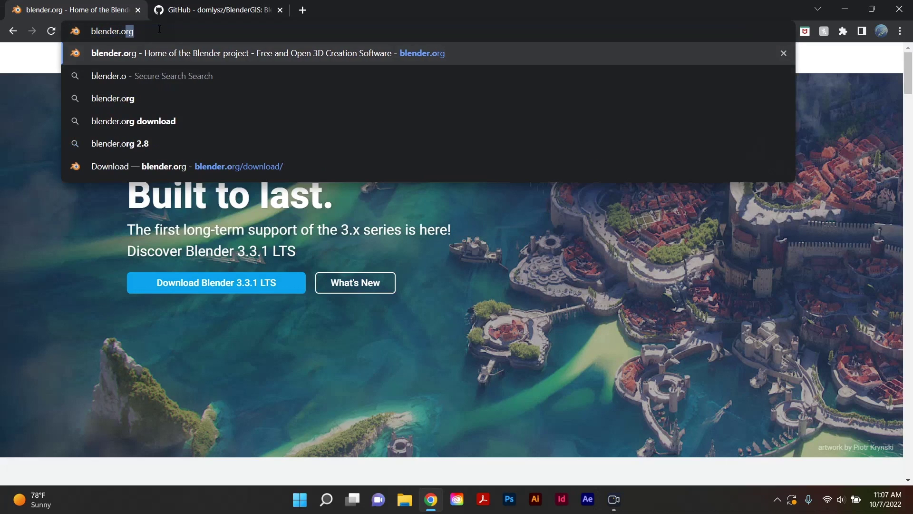
pyautogui.press('Return')
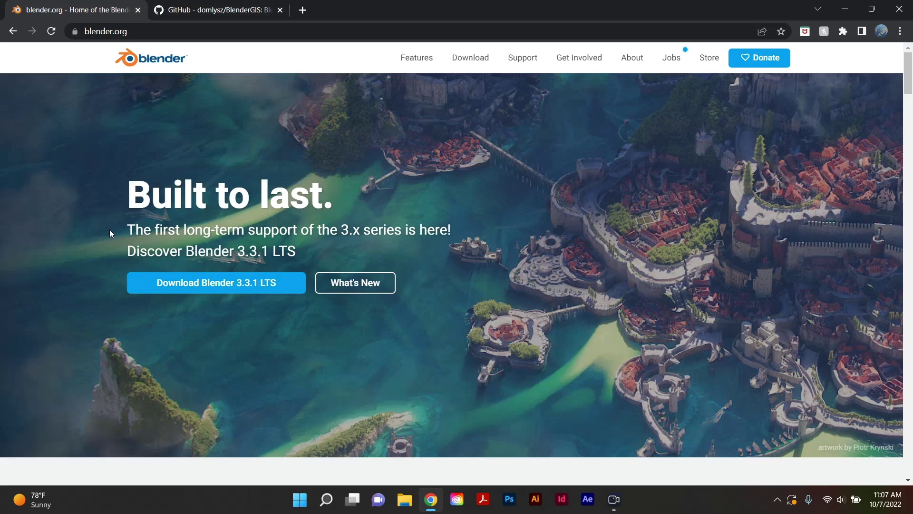
pyautogui.click(186, 292)
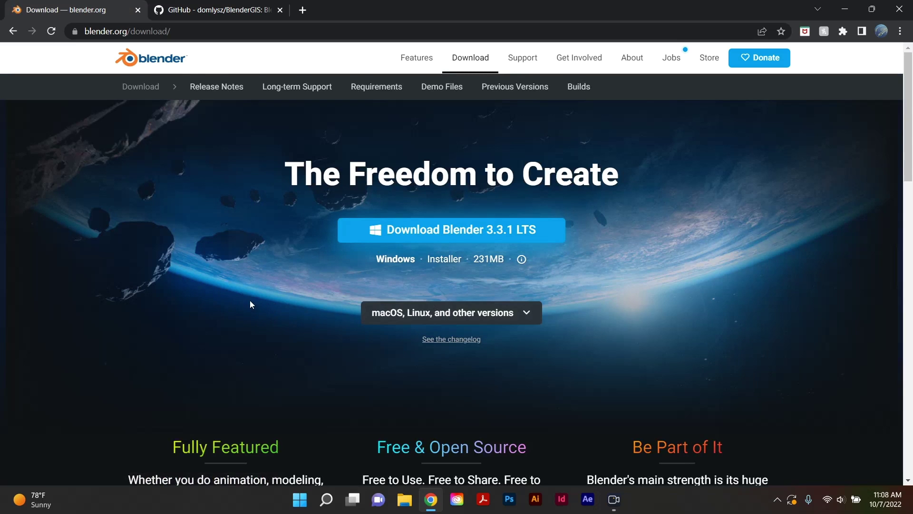
# Step: On the BlenderGIS GitHub page, download the repository via Code > Download ZIP
pyautogui.click(193, 7)
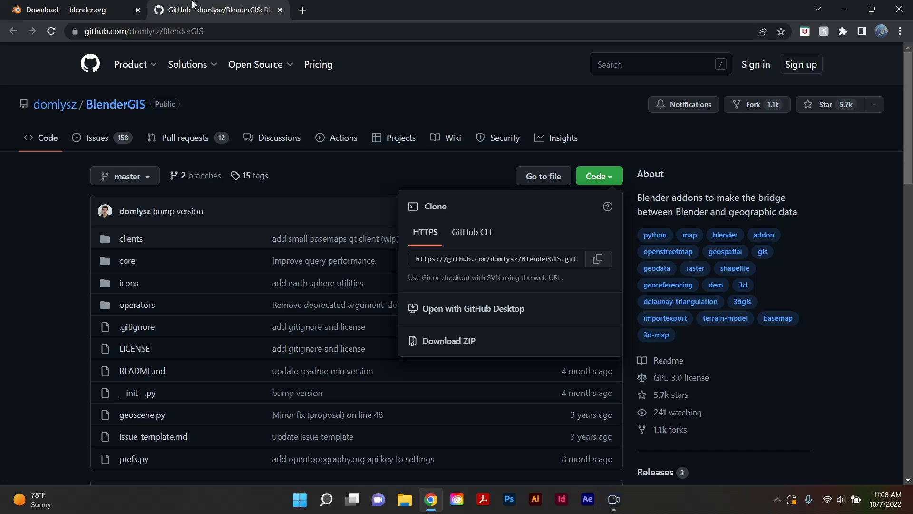
pyautogui.click(66, 243)
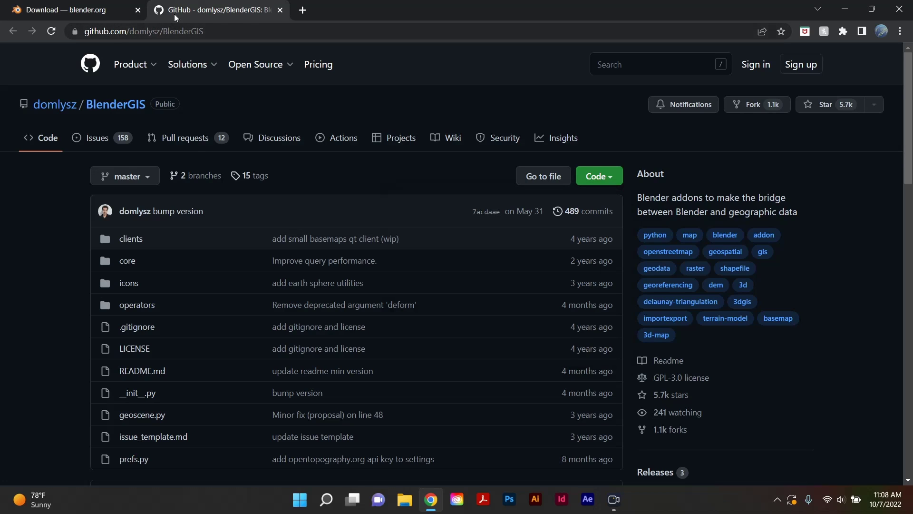
pyautogui.click(605, 177)
pyautogui.click(462, 343)
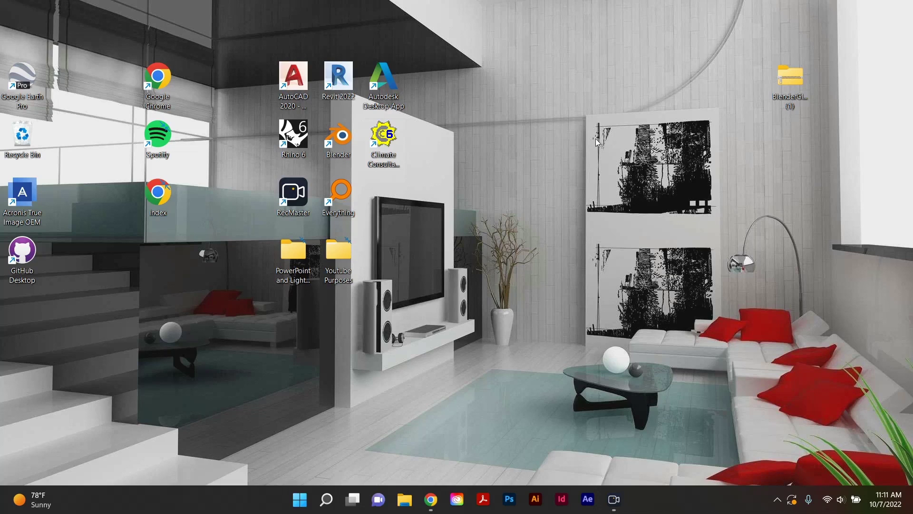
# Step: Launch Blender, dismiss the splash screen and open Edit > Preferences on Add-ons
pyautogui.click(343, 143)
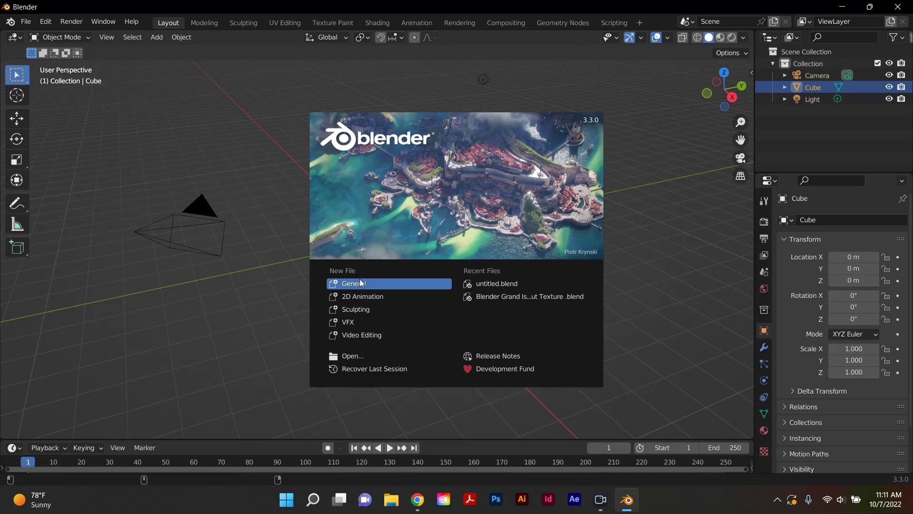
pyautogui.click(358, 284)
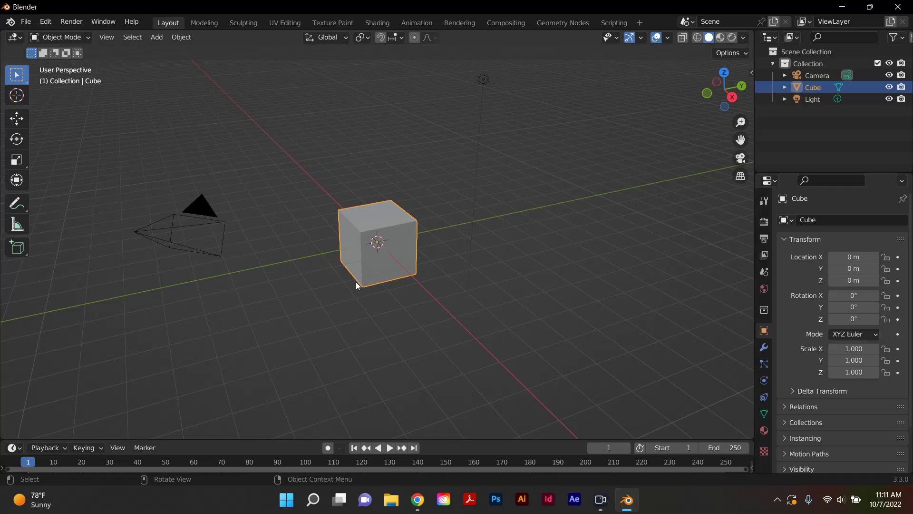
pyautogui.click(46, 22)
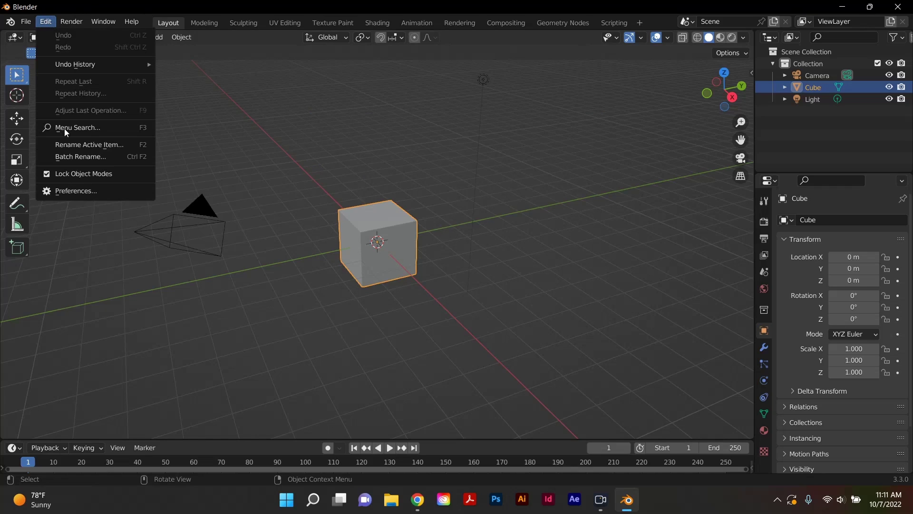
pyautogui.click(65, 191)
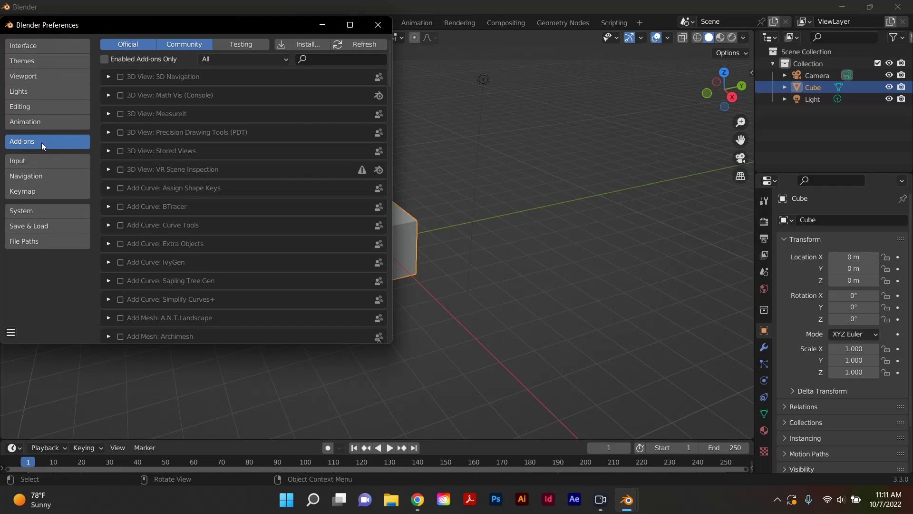
# Step: Install an add-on from BlenderGIS-master (1).zip on the Desktop
pyautogui.click(293, 44)
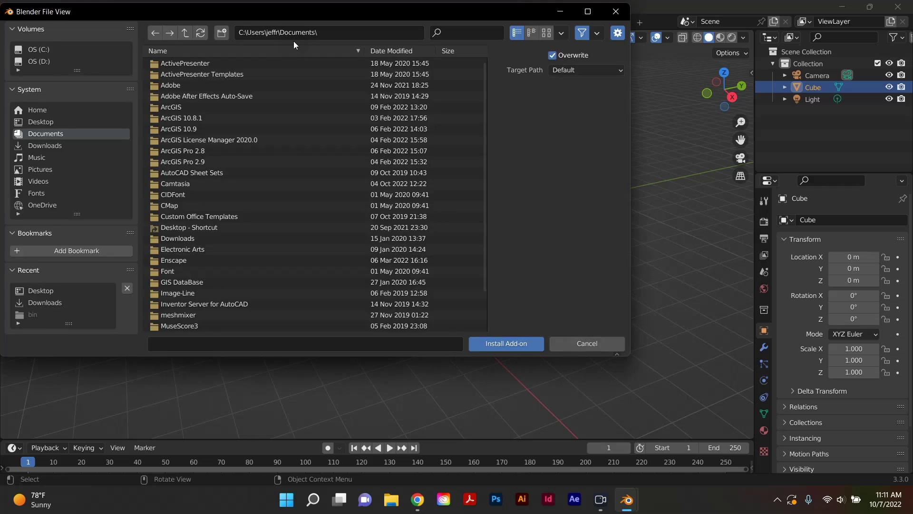
pyautogui.click(33, 120)
pyautogui.click(213, 85)
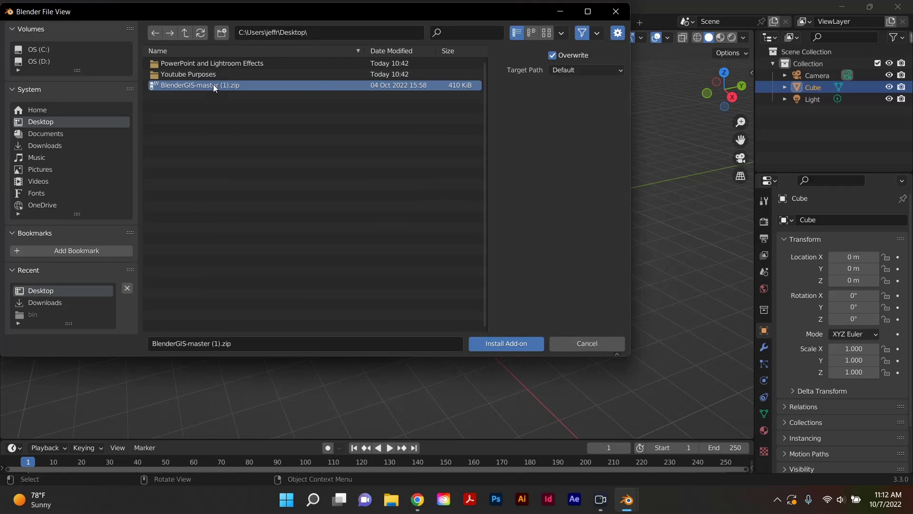
pyautogui.doubleClick(180, 84)
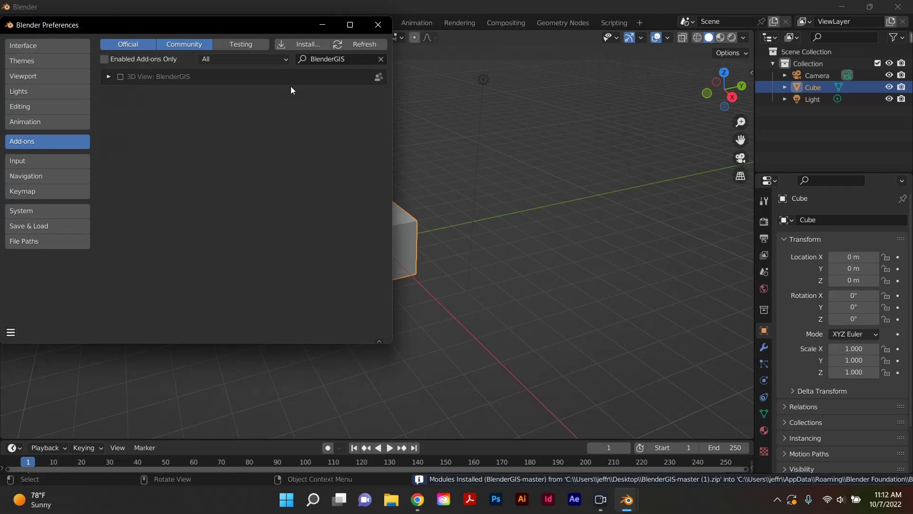
# Step: Enable 3D View: BlenderGIS, review its settings, and close Preferences
pyautogui.click(120, 76)
pyautogui.click(109, 78)
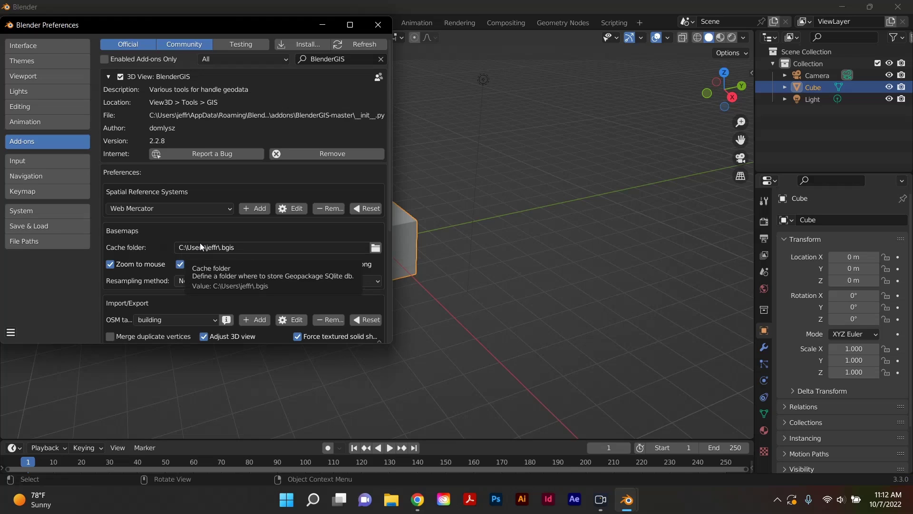
pyautogui.click(374, 24)
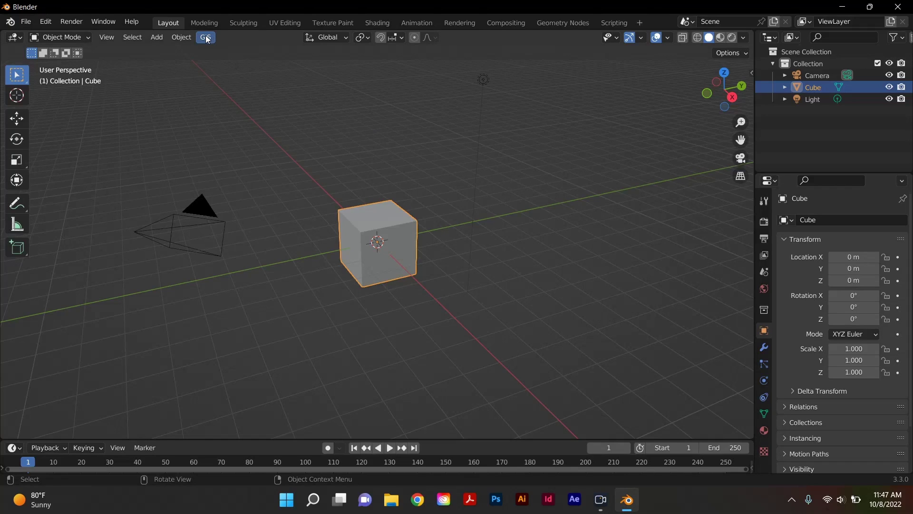
# Step: Add a Google Satellite basemap through GIS > Web geodata > Basemap
pyautogui.click(207, 38)
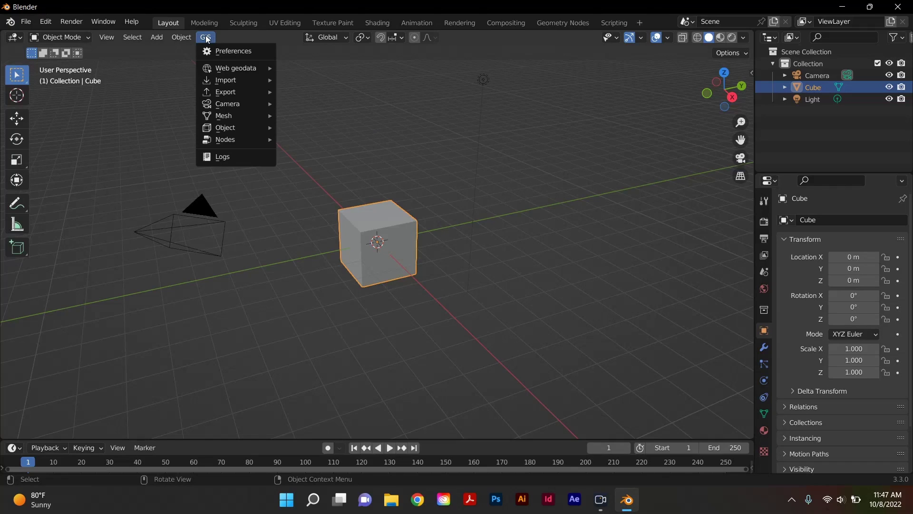
pyautogui.moveTo(213, 69)
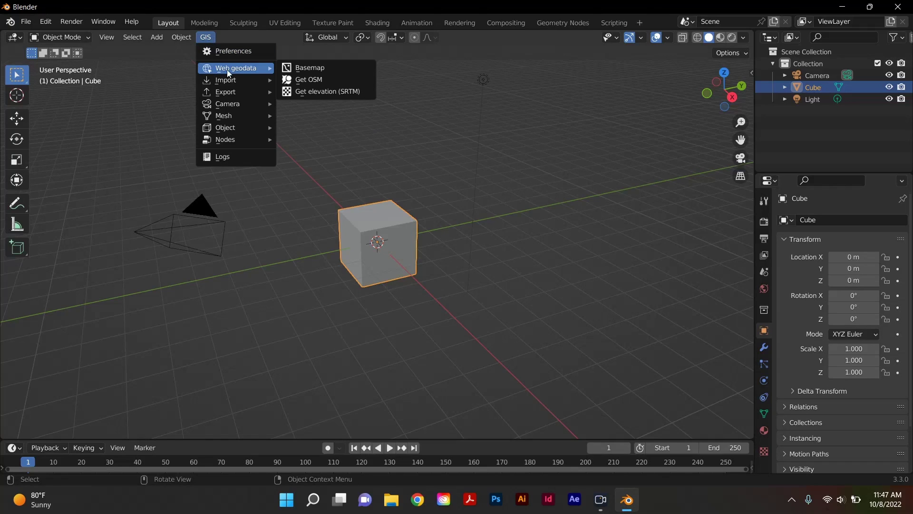
pyautogui.click(312, 67)
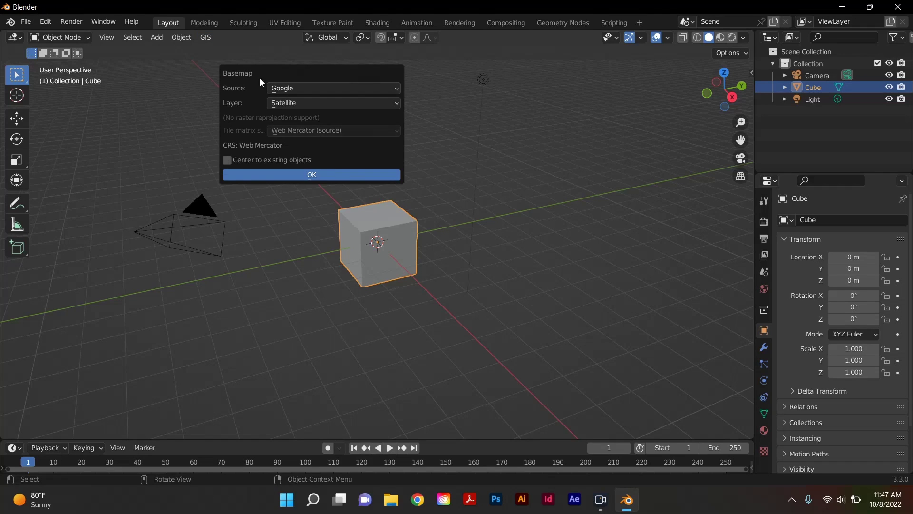
pyautogui.click(312, 175)
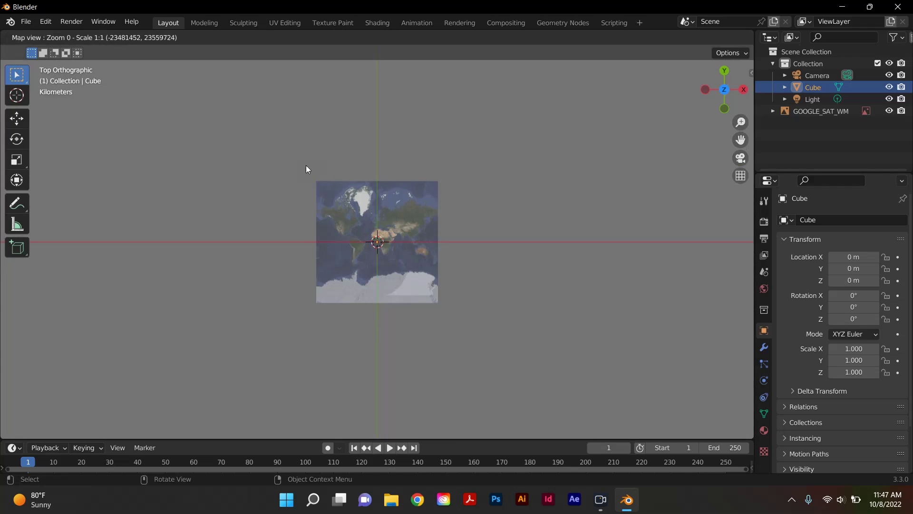
# Step: Move the basemap to 'New York City' with zoom level 17
pyautogui.press('g')
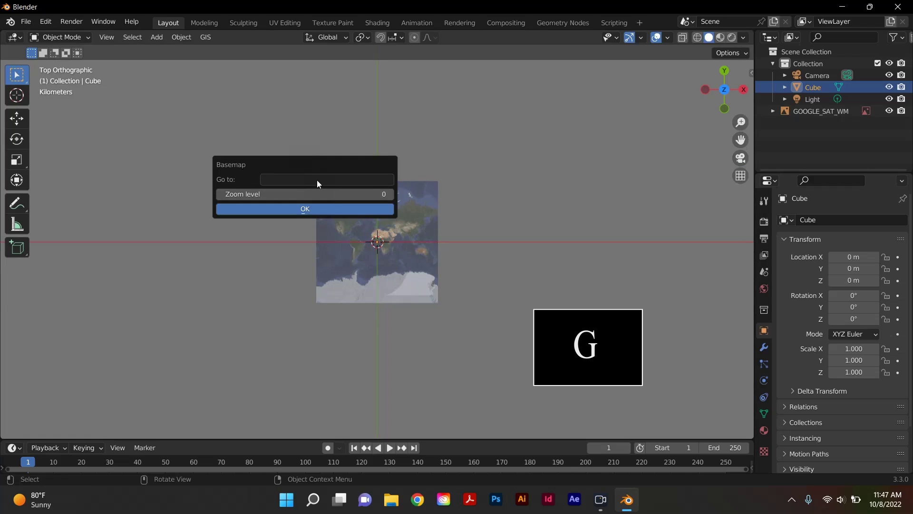
pyautogui.click(317, 180)
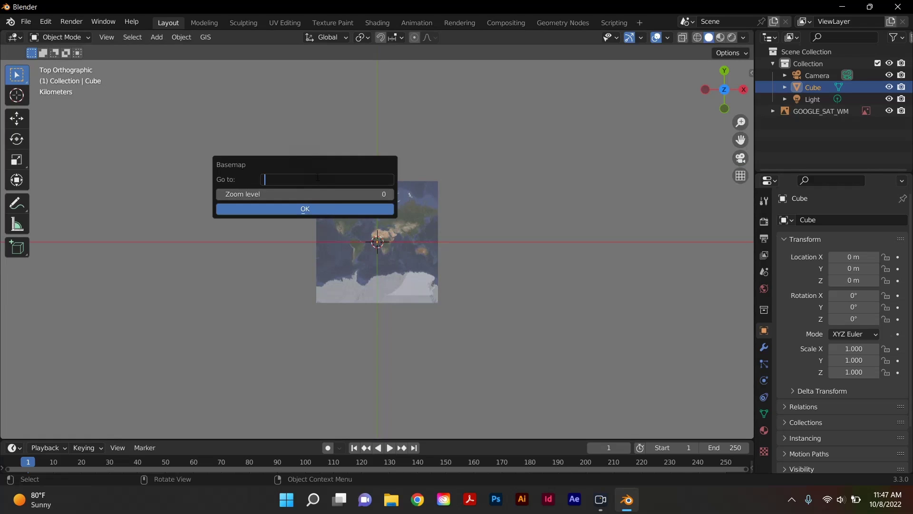
pyautogui.write('New York City')
pyautogui.press('Return')
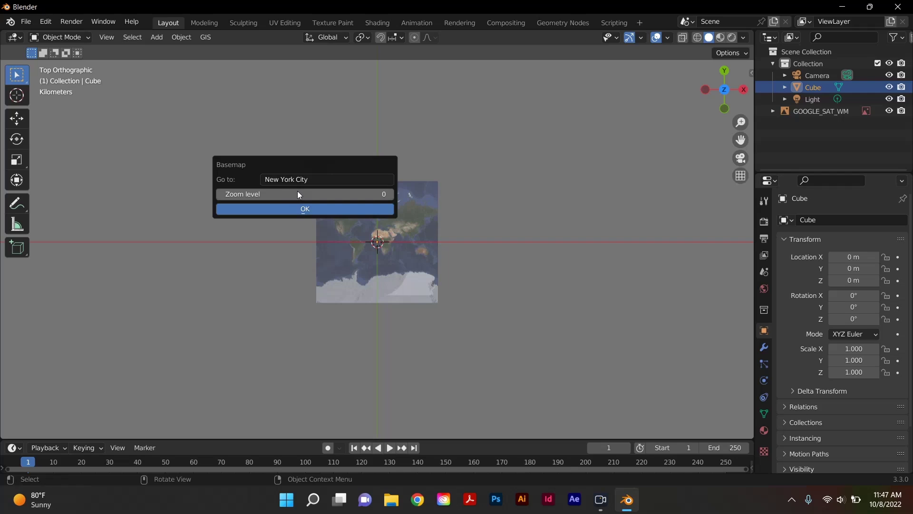
pyautogui.click(300, 193)
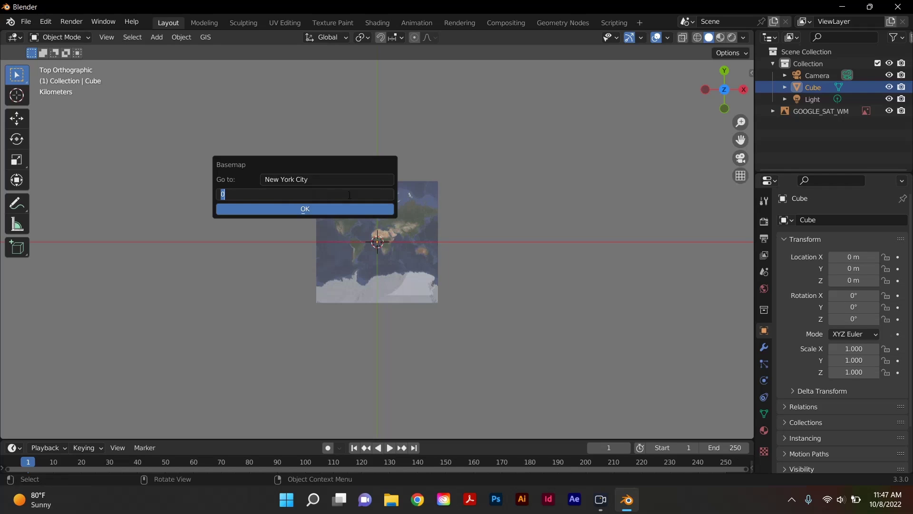
pyautogui.write('17')
pyautogui.press('Return')
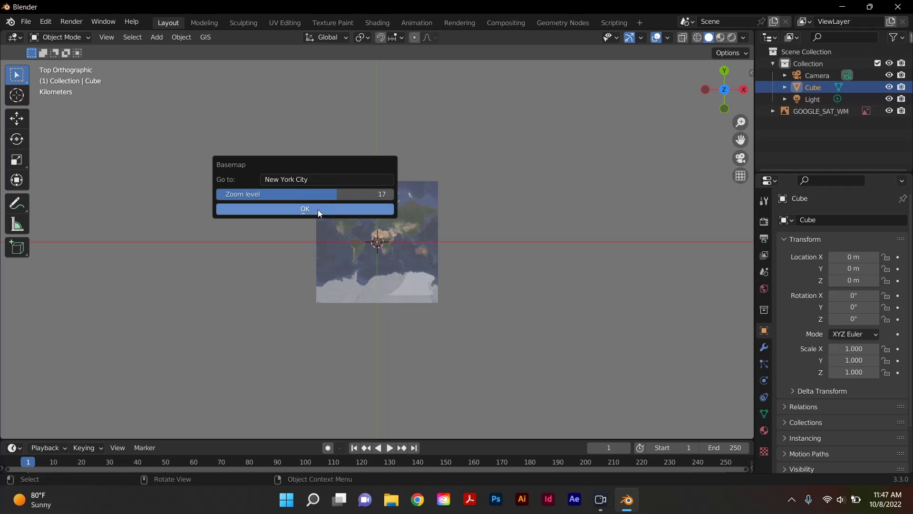
pyautogui.click(318, 209)
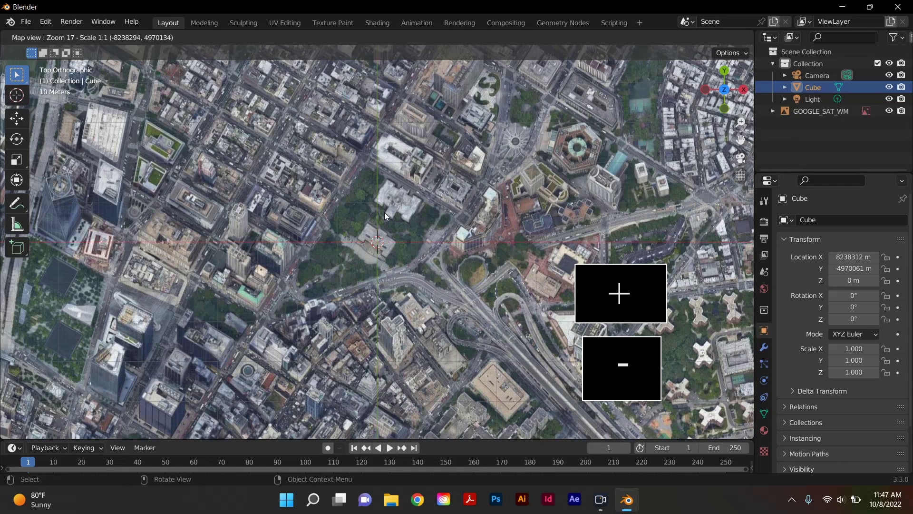
# Step: Zoom out, pan to Lower Manhattan's southern tip, and zoom back in to level 16
pyautogui.scroll(-1, 384, 212)
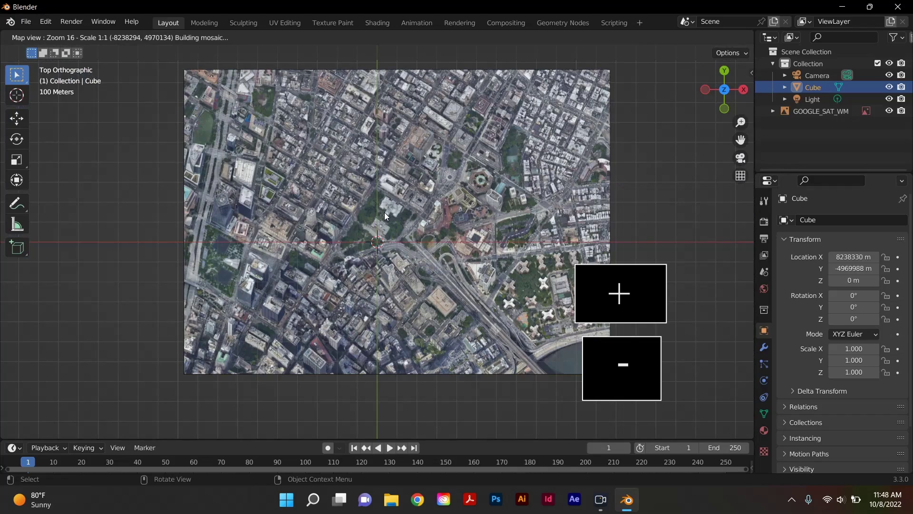
pyautogui.scroll(-1, 384, 212)
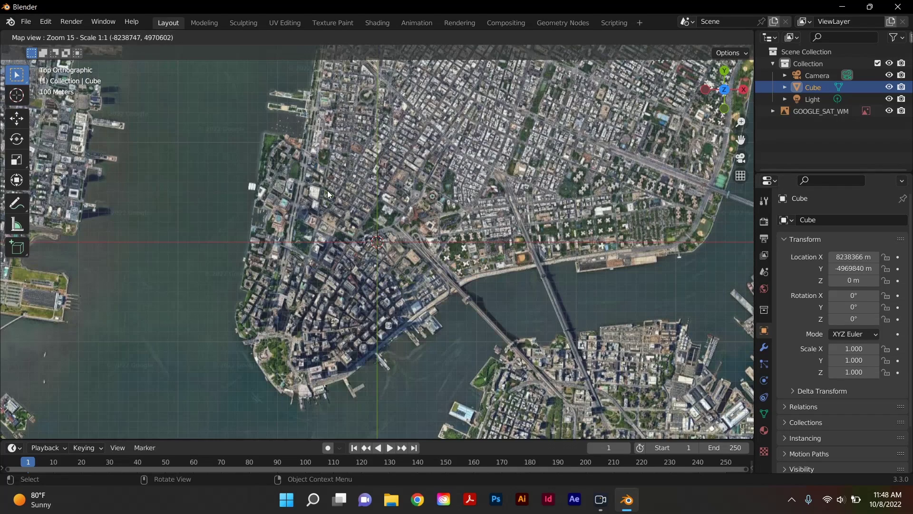
pyautogui.moveTo(551, 180); pyautogui.dragTo(518, 224)
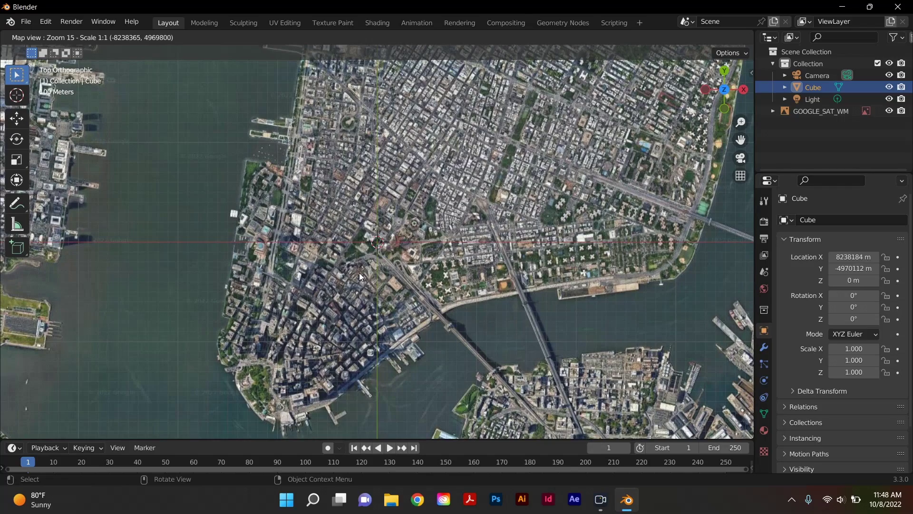
pyautogui.moveTo(365, 313); pyautogui.dragTo(470, 224)
pyautogui.scroll(1, 407, 275)
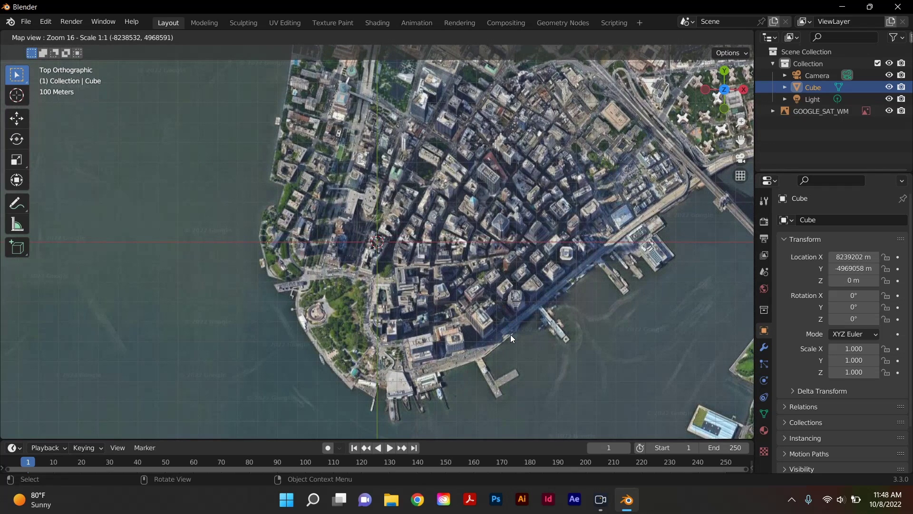
# Step: Lock the map framing, zoom to level 20 for sharper tiles, then export it as a plane
pyautogui.press('l')
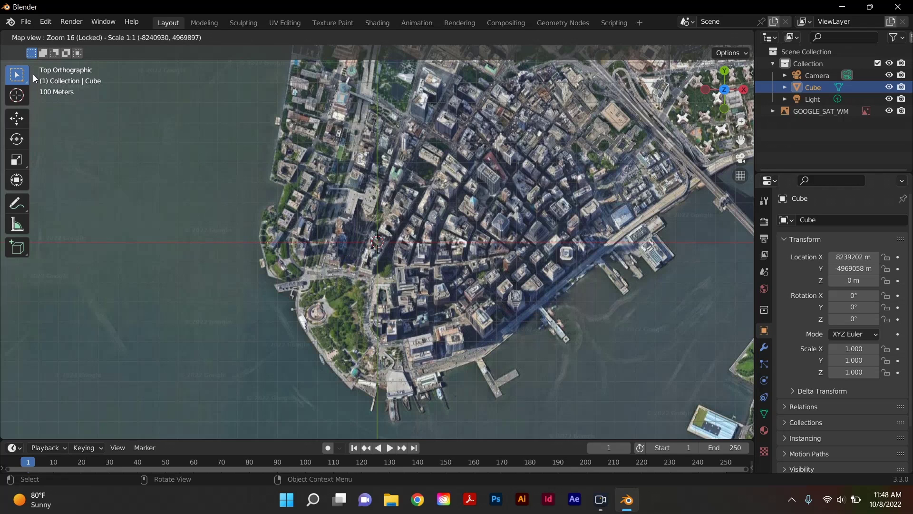
pyautogui.scroll(3, 33, 75)
pyautogui.scroll(1, 33, 74)
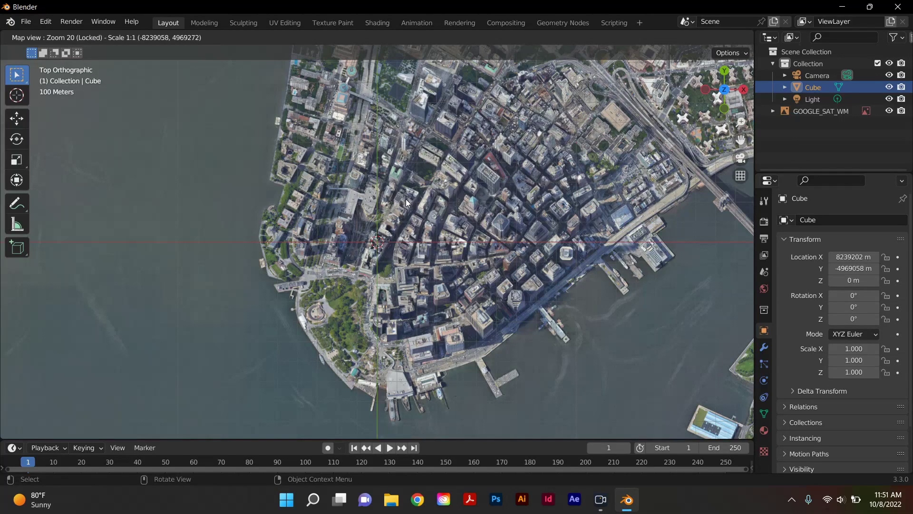
pyautogui.press('e')
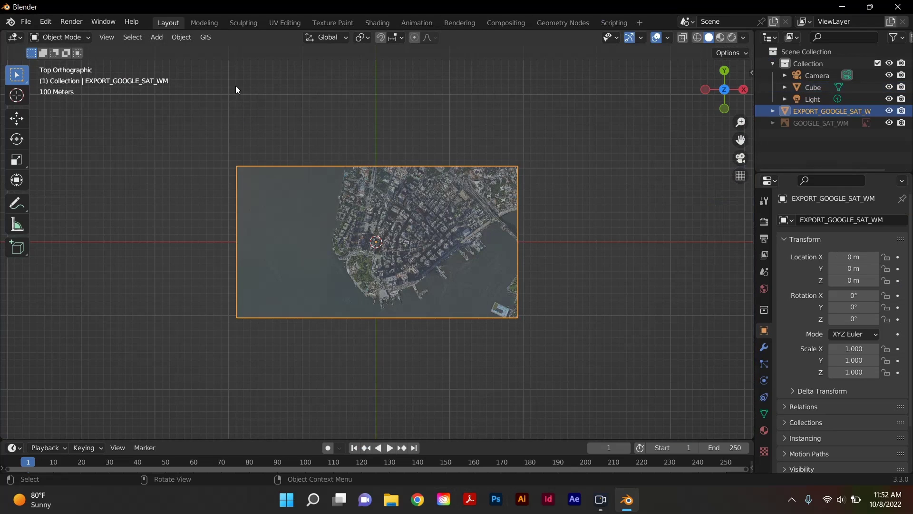
# Step: Deselect everything and orbit into a perspective view of the EXPORT_GOOGLE_SAT_WM plane
pyautogui.click(236, 86)
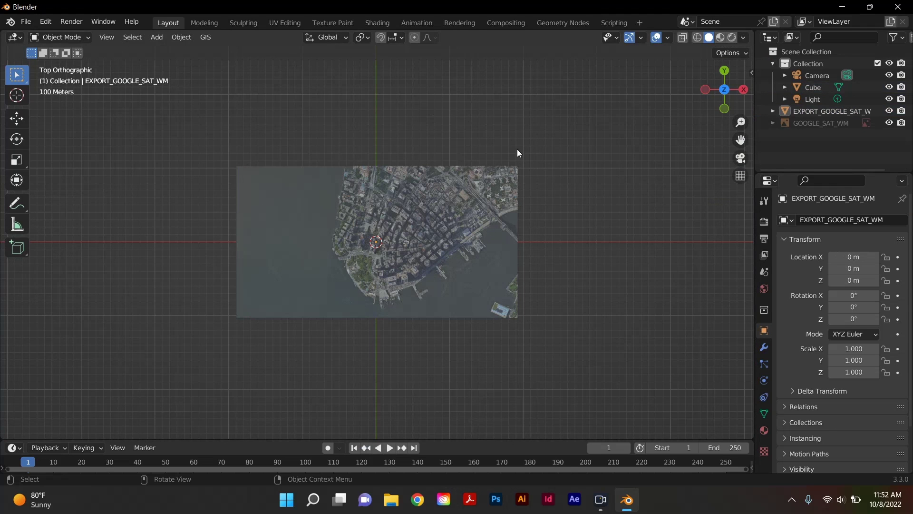
pyautogui.rightClick(551, 160)
pyautogui.moveTo(629, 127); pyautogui.dragTo(409, 238, button='middle')
pyautogui.scroll(-3, 403, 241)
# Step: Apply SRTM elevation from Marine-geo.org GMRT to the map plane and orbit to inspect it
pyautogui.click(208, 38)
pyautogui.moveTo(241, 69)
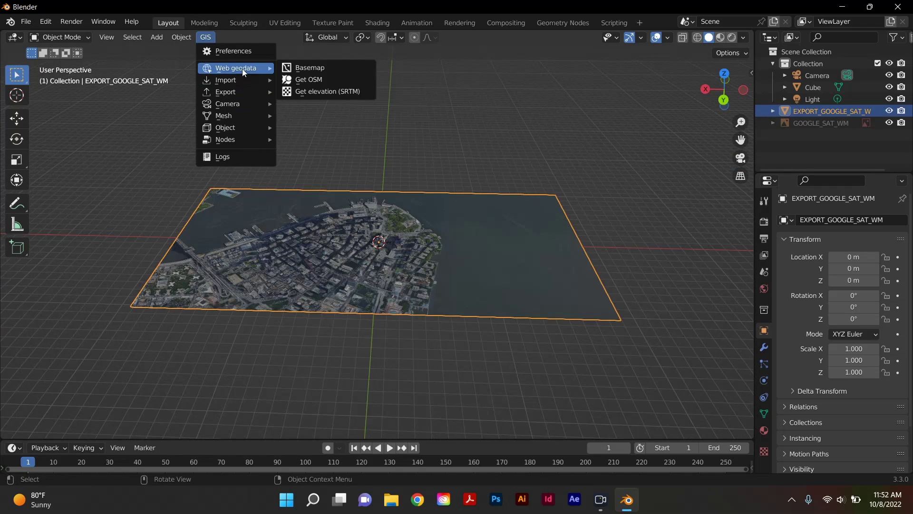
pyautogui.click(298, 91)
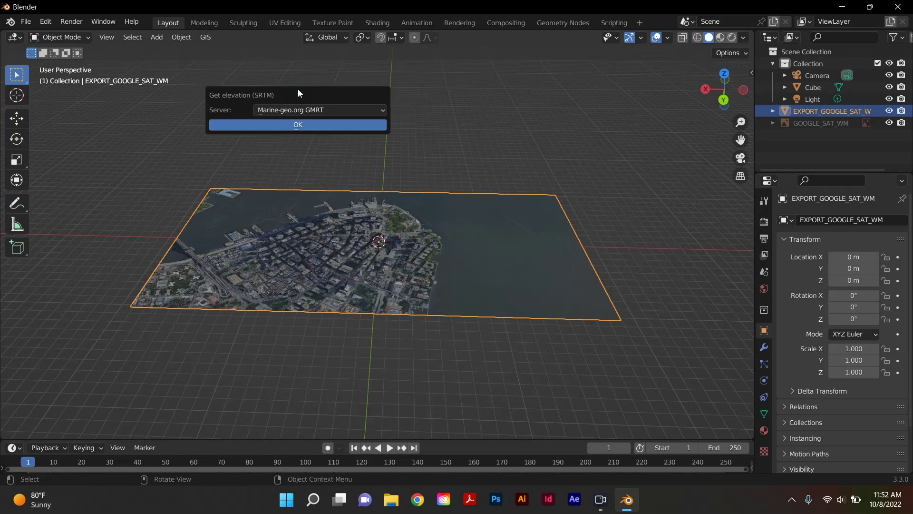
pyautogui.click(309, 112)
pyautogui.click(304, 146)
pyautogui.click(307, 124)
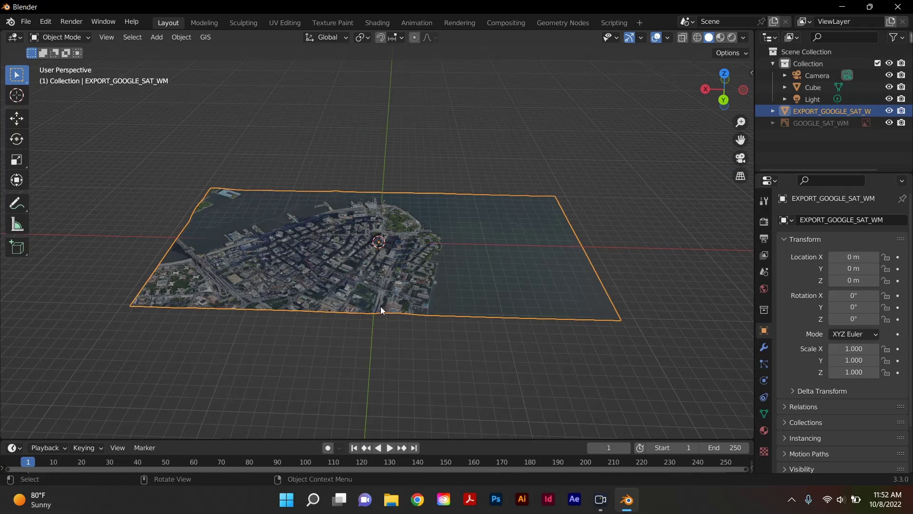
pyautogui.moveTo(382, 310); pyautogui.dragTo(345, 299, button='middle')
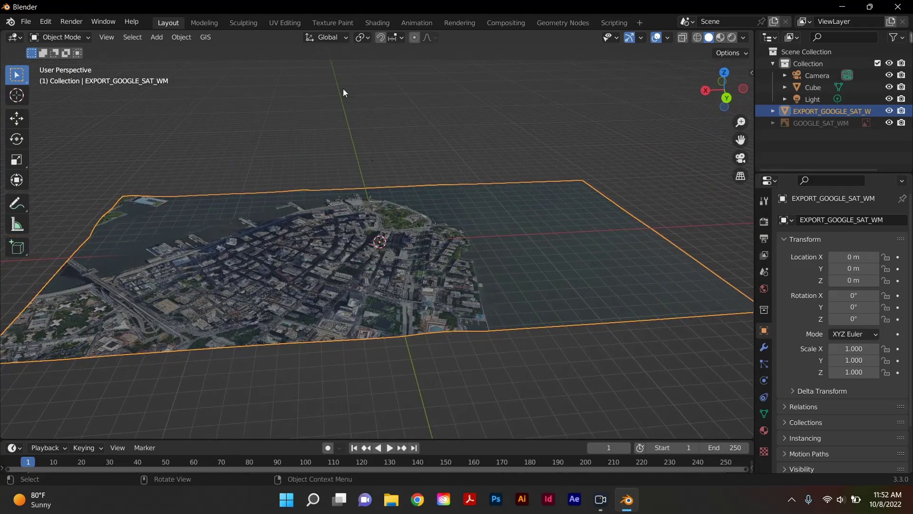
pyautogui.moveTo(195, 70); pyautogui.dragTo(457, 226, button='middle')
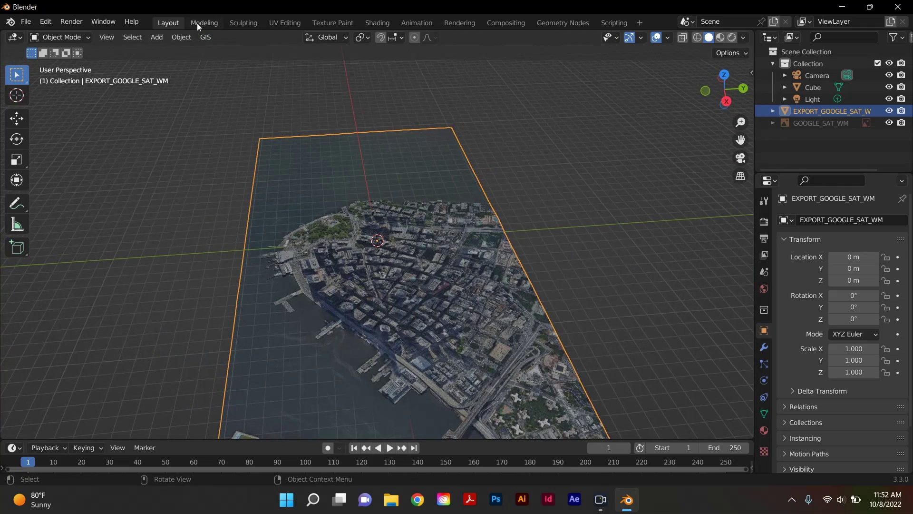
pyautogui.click(210, 36)
# Step: In Get OSM, tick building, highway and landuse through waterway ways, with Elevation from object enabled
pyautogui.moveTo(244, 70)
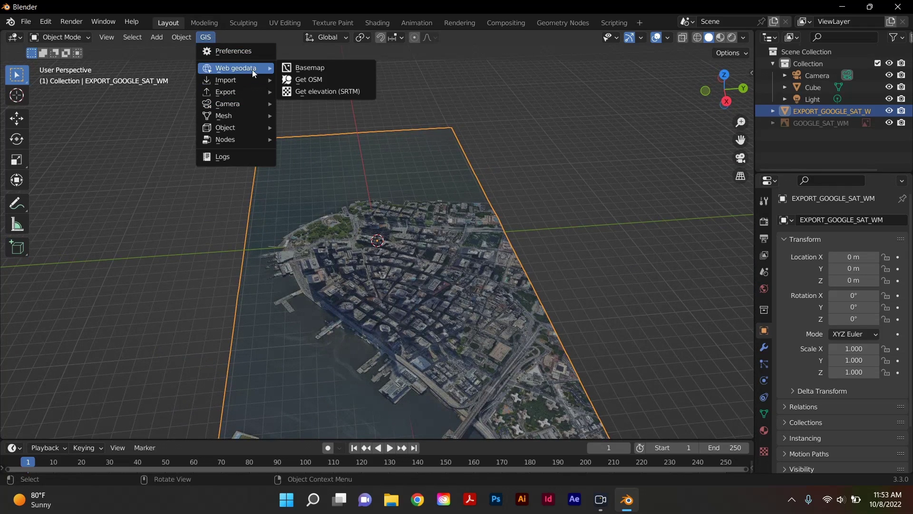
pyautogui.click(306, 80)
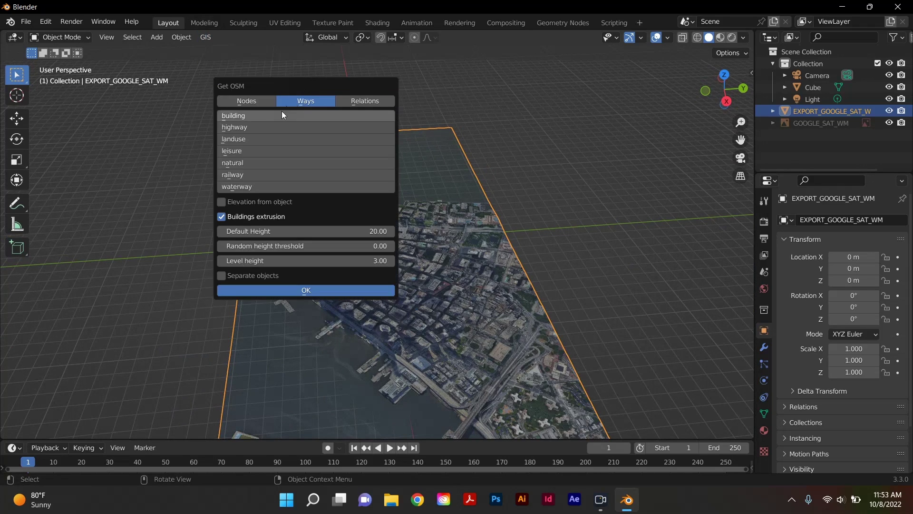
pyautogui.click(267, 114)
pyautogui.keyDown('shift'); pyautogui.click(244, 126); pyautogui.keyUp('shift')
pyautogui.keyDown('shift'); pyautogui.moveTo(242, 140); pyautogui.dragTo(238, 182); pyautogui.keyUp('shift')
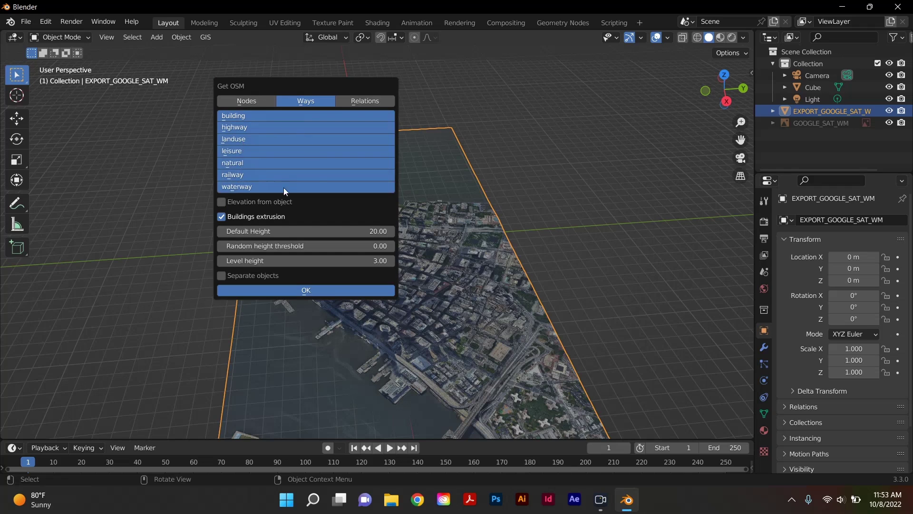
pyautogui.click(224, 204)
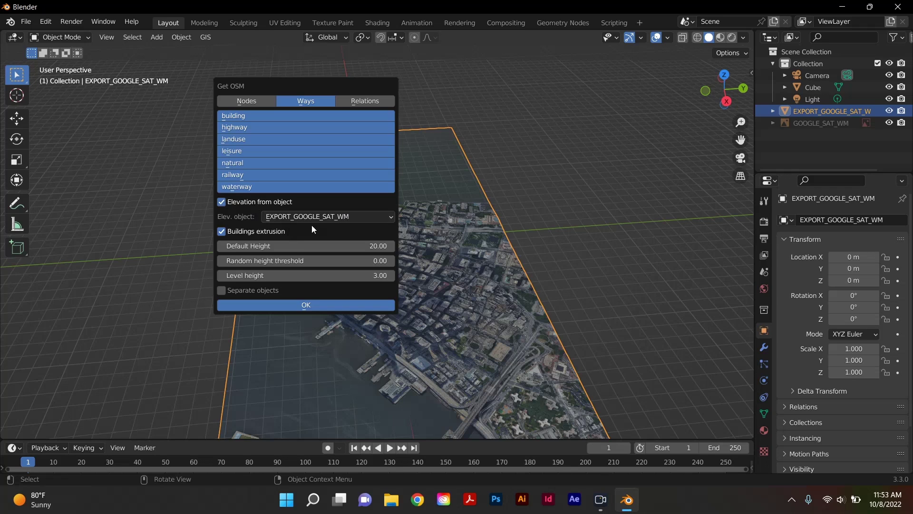
# Step: Run the OSM import, then deselect and box-select all the imported city layers
pyautogui.click(295, 304)
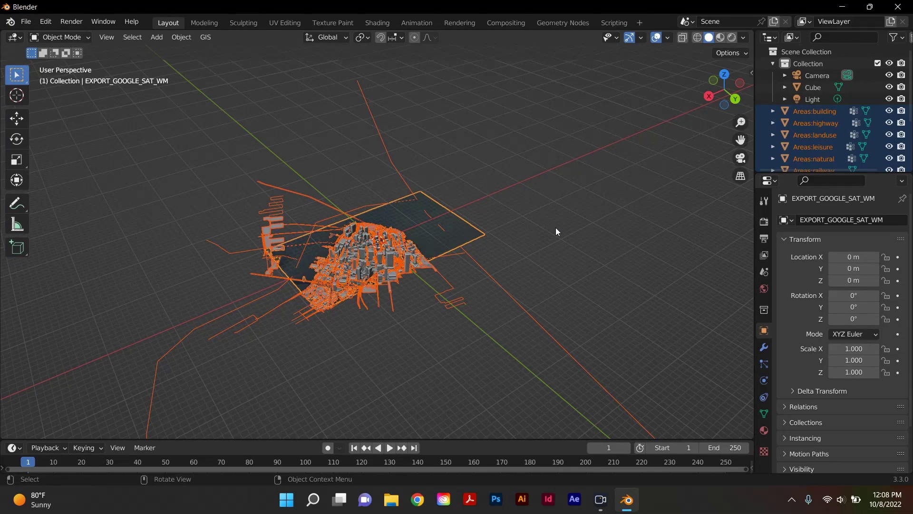
pyautogui.click(408, 343)
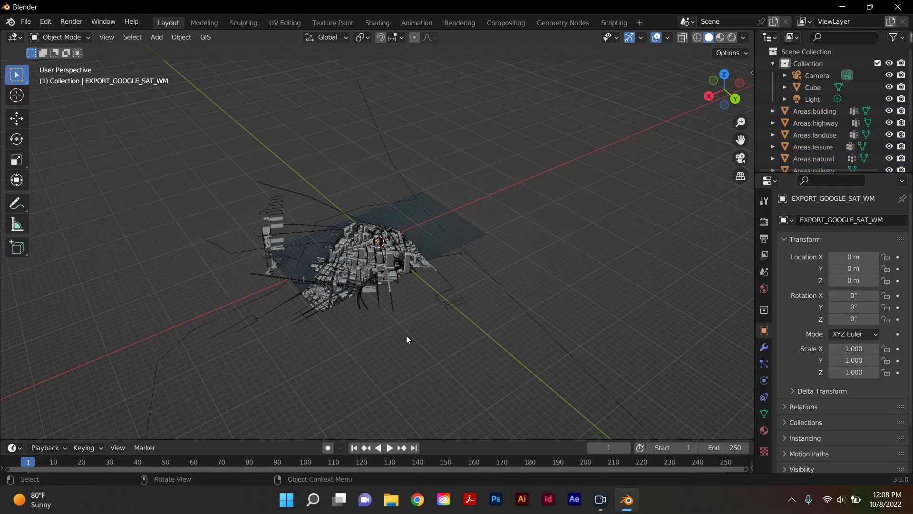
pyautogui.scroll(-5, 406, 334)
pyautogui.scroll(4, 408, 328)
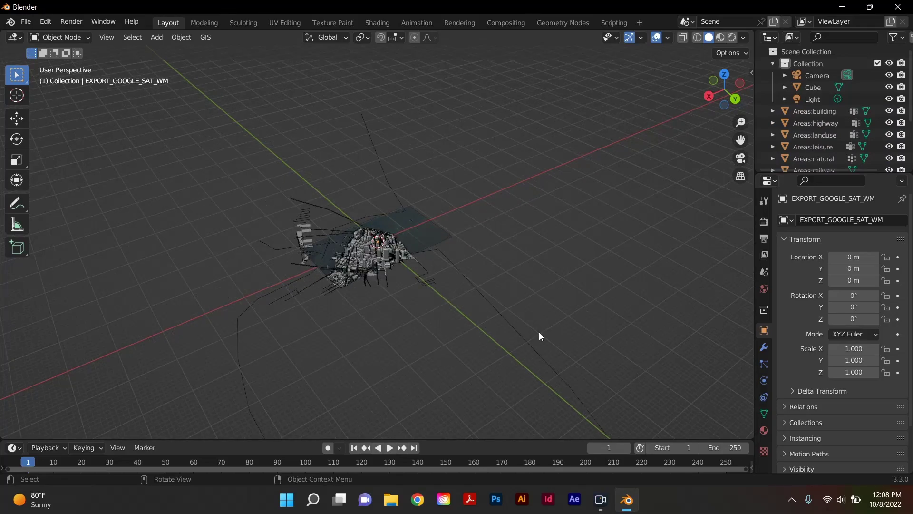
pyautogui.scroll(-2, 539, 336)
pyautogui.moveTo(590, 358); pyautogui.dragTo(112, 100)
pyautogui.scroll(3, 310, 216)
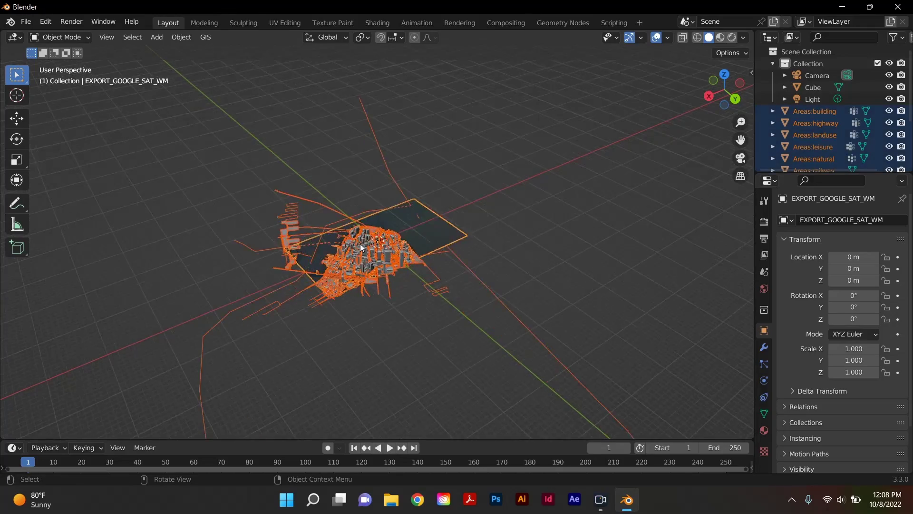
pyautogui.scroll(3, 341, 243)
pyautogui.scroll(-2, 341, 244)
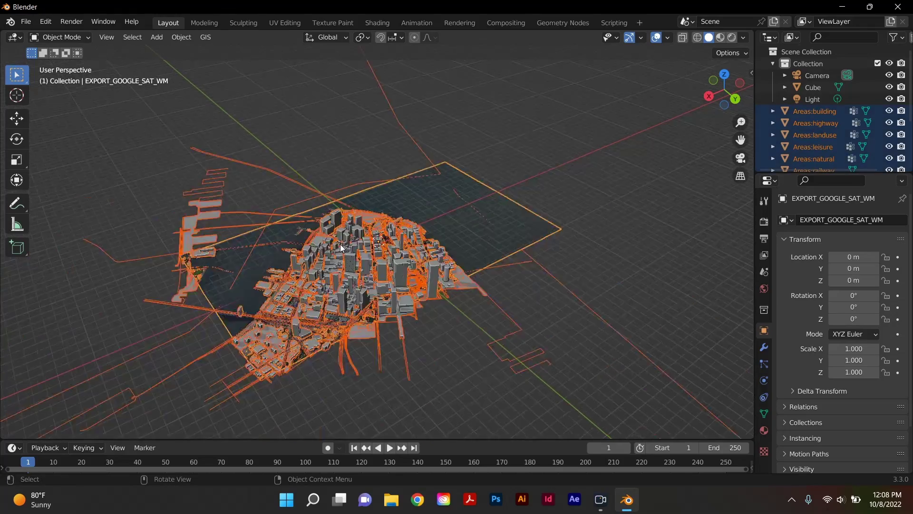
# Step: Export the scene as FBX to the Desktop, keeping the name Blender Model.fbx
pyautogui.click(27, 26)
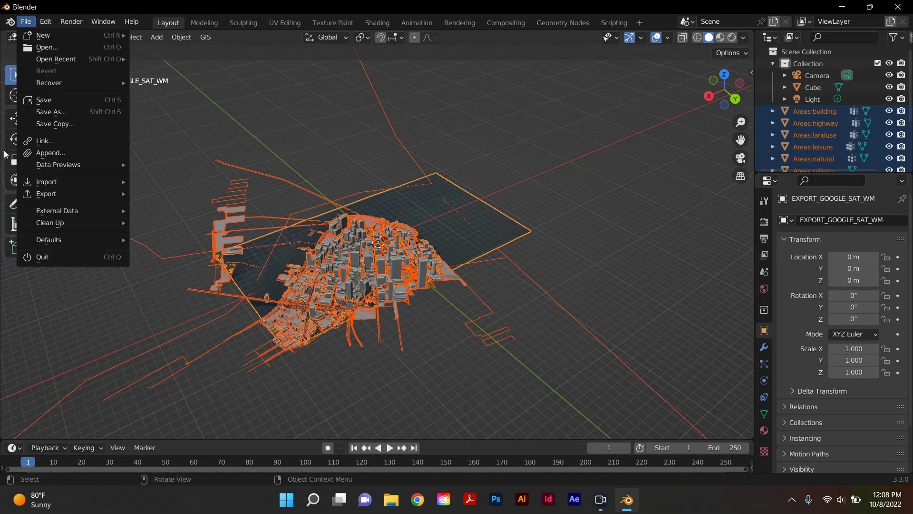
pyautogui.moveTo(41, 195)
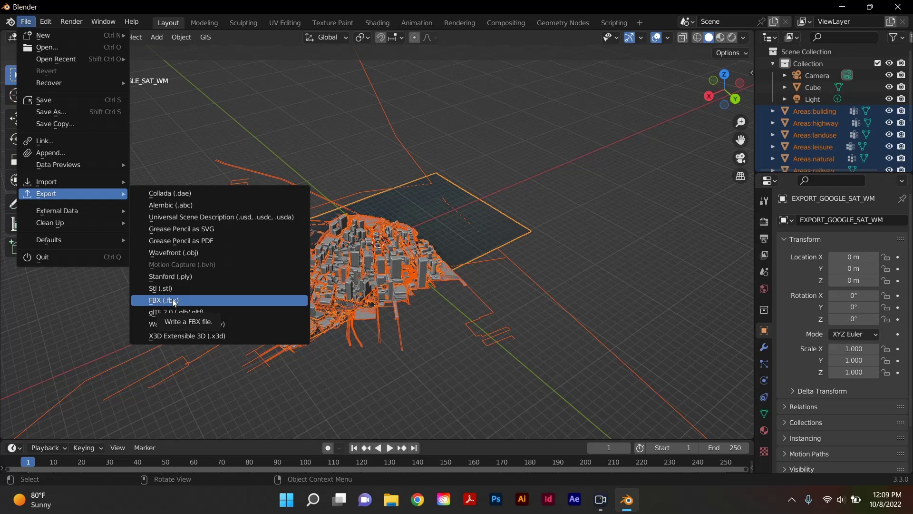
pyautogui.click(175, 301)
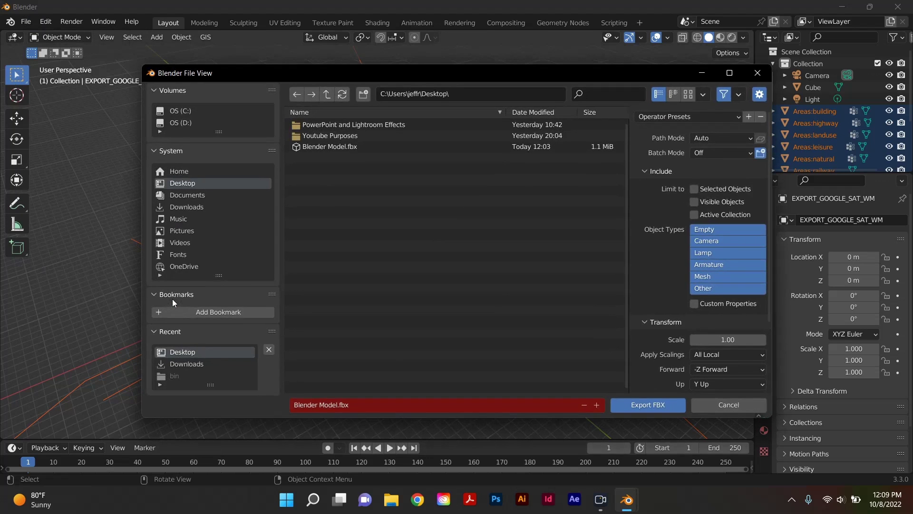
pyautogui.click(384, 405)
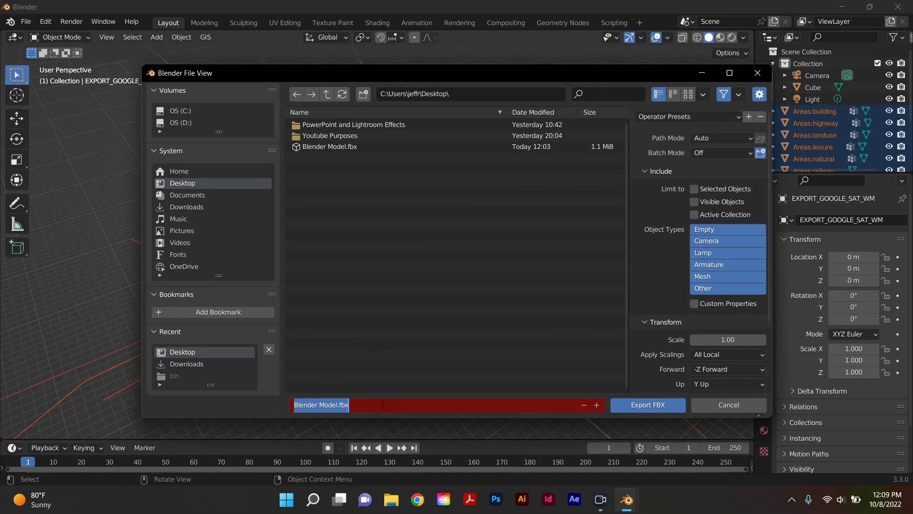
pyautogui.click(348, 147)
pyautogui.click(653, 405)
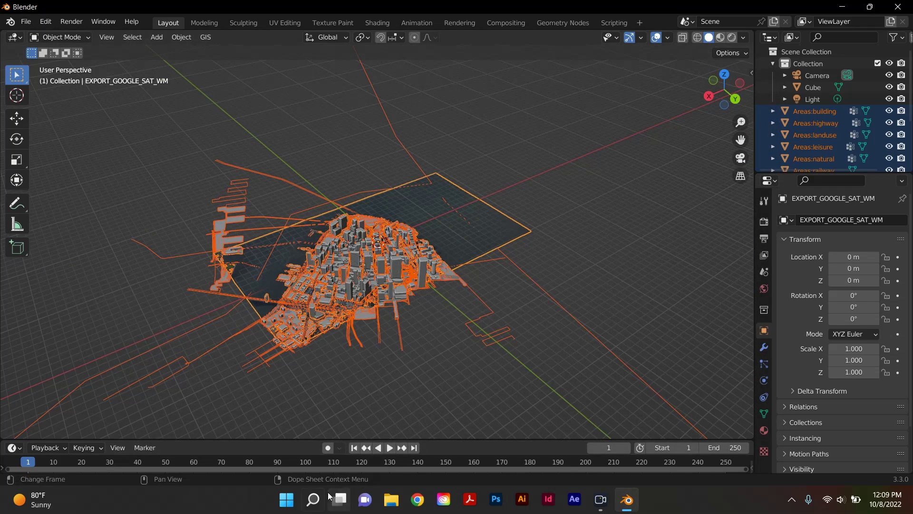
# Step: Search Windows for 'rh' and launch Rhino 6 from the results
pyautogui.click(312, 499)
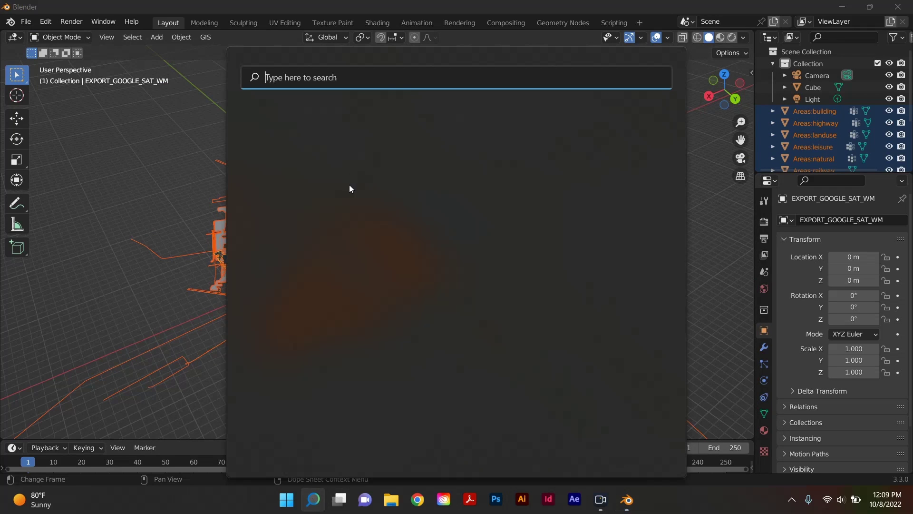
pyautogui.write('rh')
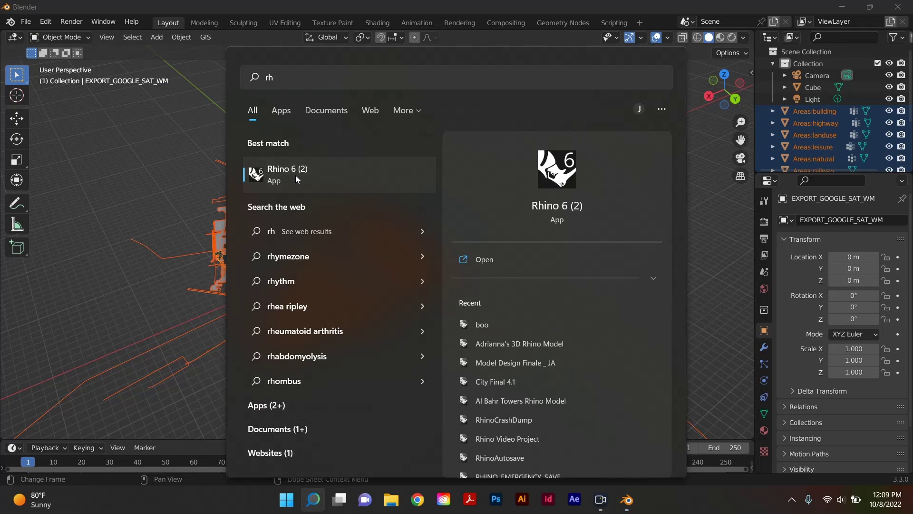
pyautogui.click(295, 175)
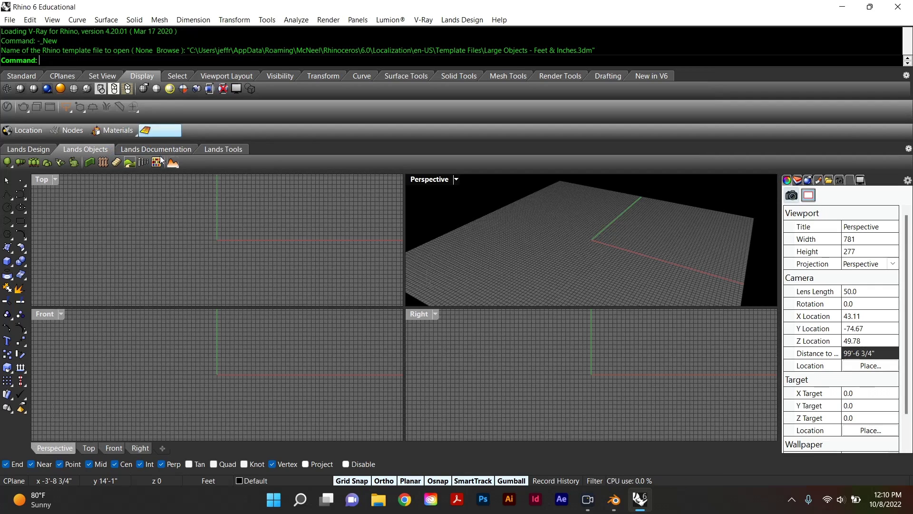
# Step: Import Blender Model.fbx from the Desktop with default FBX options, scaled to feet
pyautogui.click(9, 21)
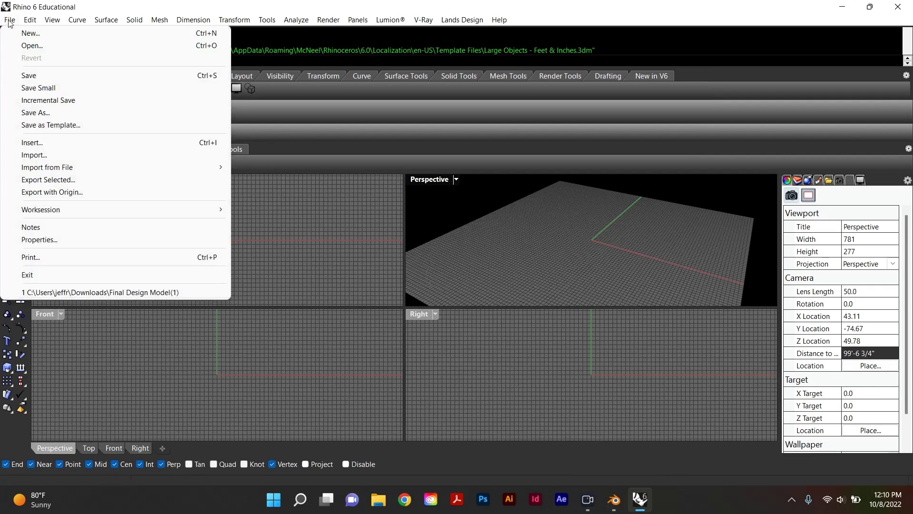
pyautogui.click(54, 159)
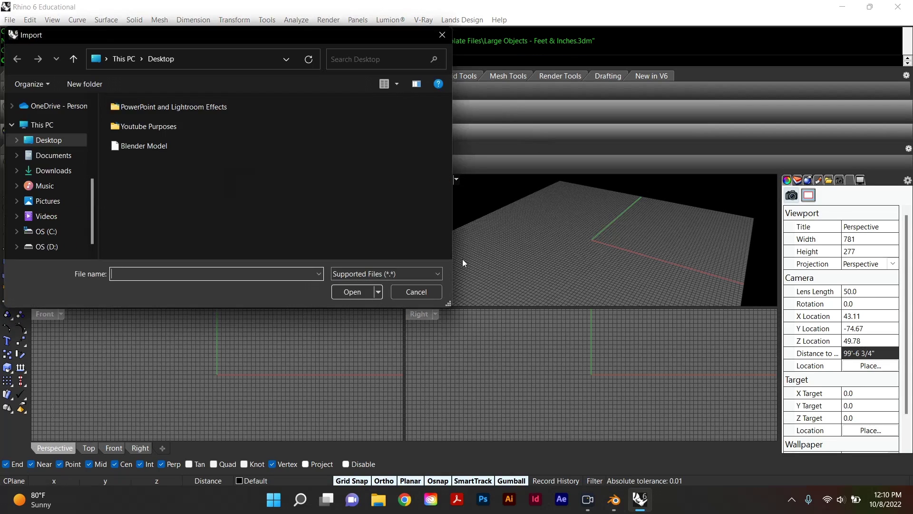
pyautogui.doubleClick(173, 147)
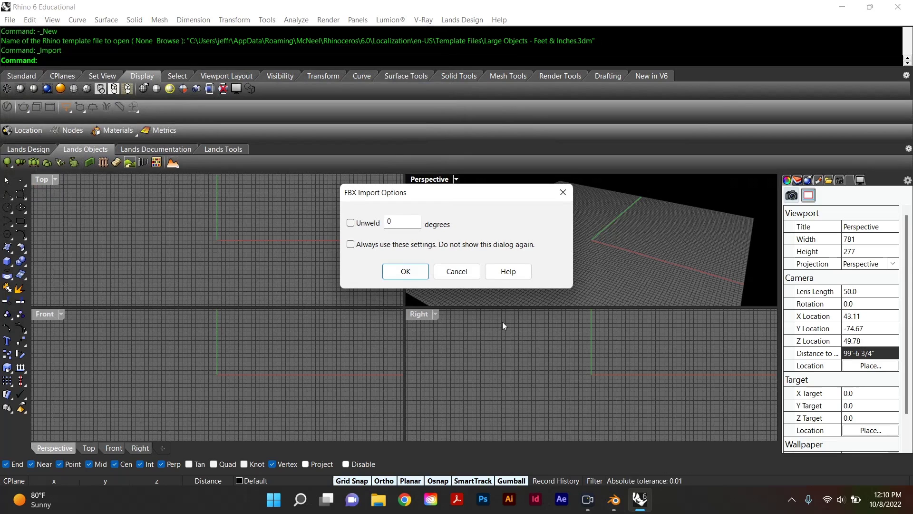
pyautogui.click(405, 271)
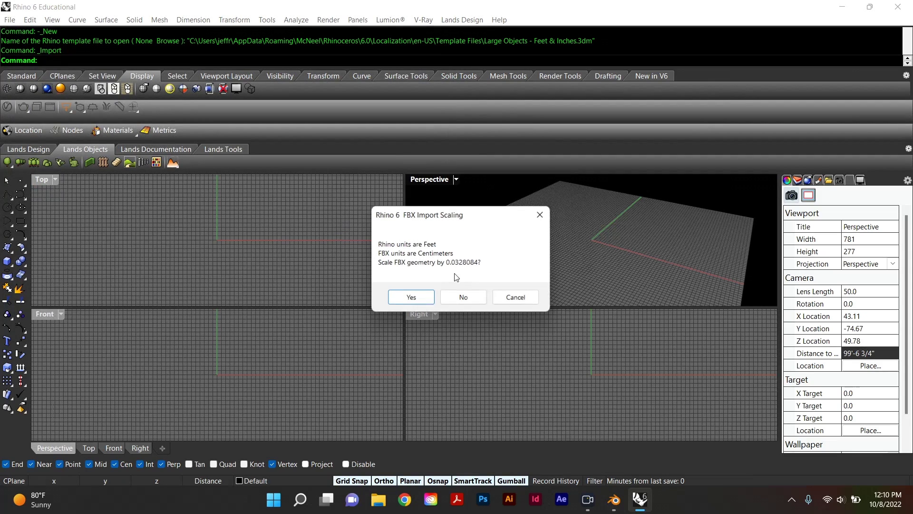
pyautogui.click(411, 297)
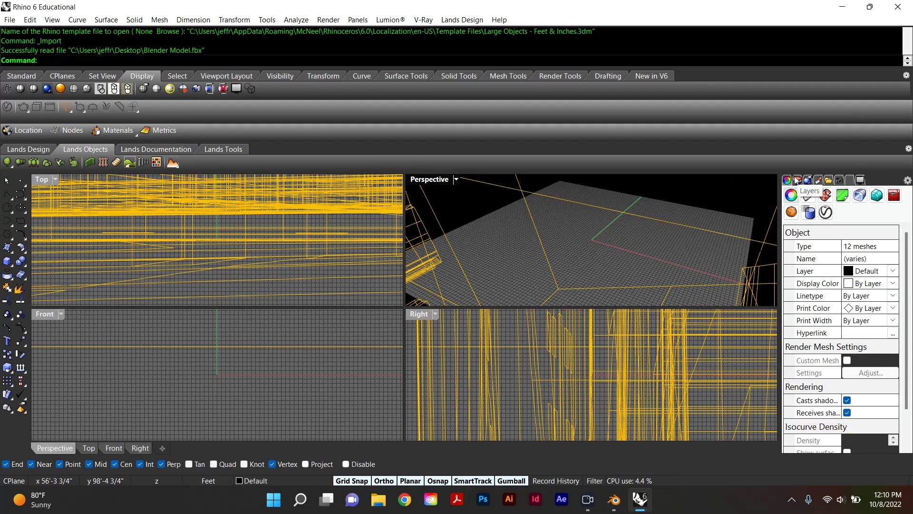
# Step: Switch the Perspective viewport to Rendered display and maximize it
pyautogui.click(457, 180)
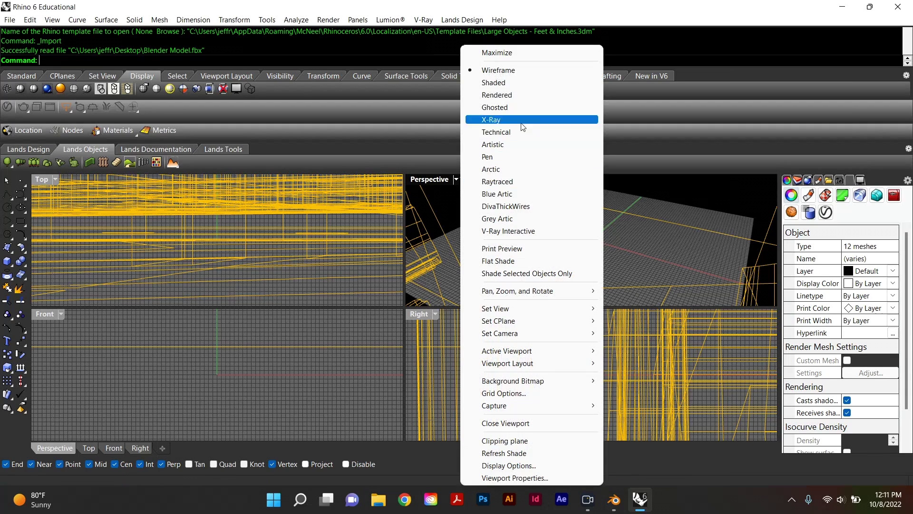
pyautogui.click(506, 98)
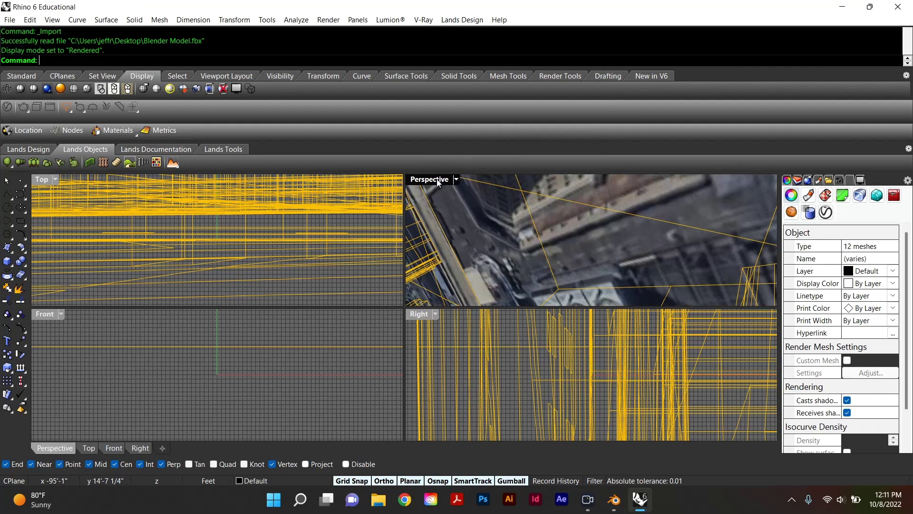
pyautogui.doubleClick(435, 183)
# Step: Deselect the city meshes and zoom, orbit and pan to frame the city
pyautogui.scroll(-5, 301, 280)
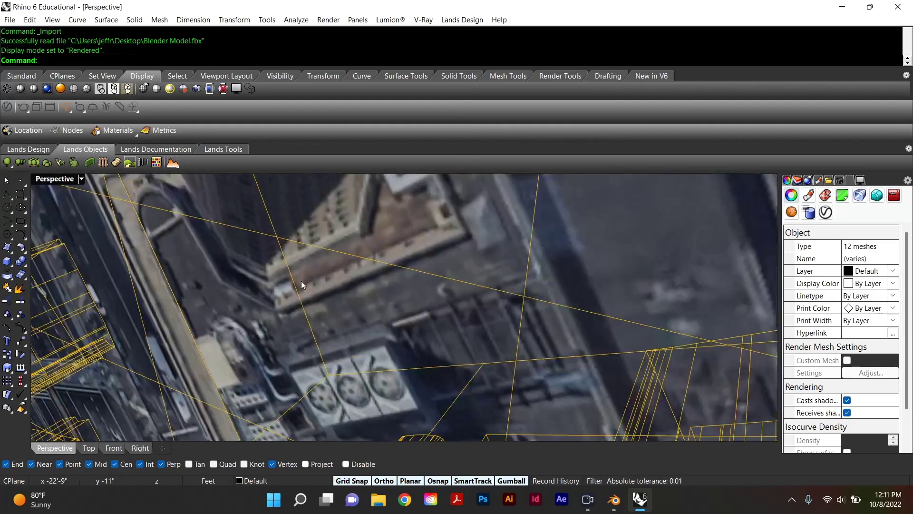
pyautogui.scroll(-10, 301, 280)
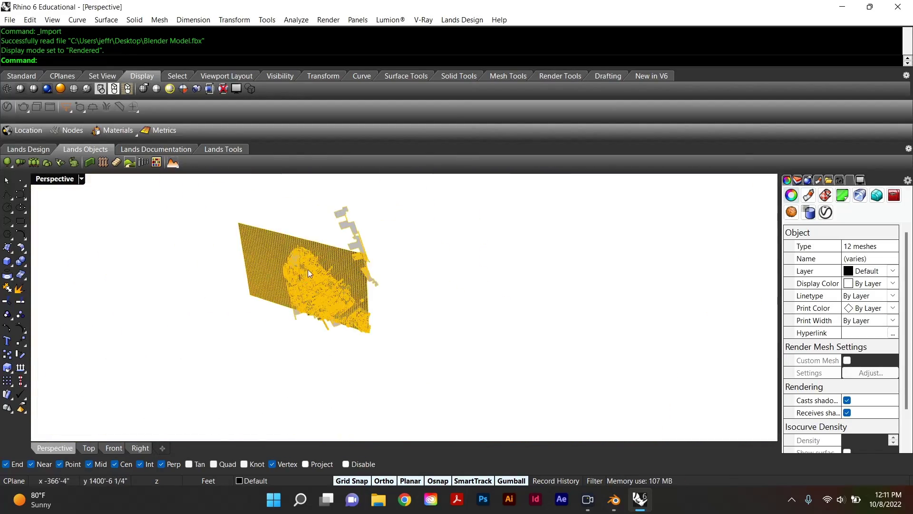
pyautogui.moveTo(307, 269); pyautogui.dragTo(532, 300, button='right')
pyautogui.scroll(10, 559, 306)
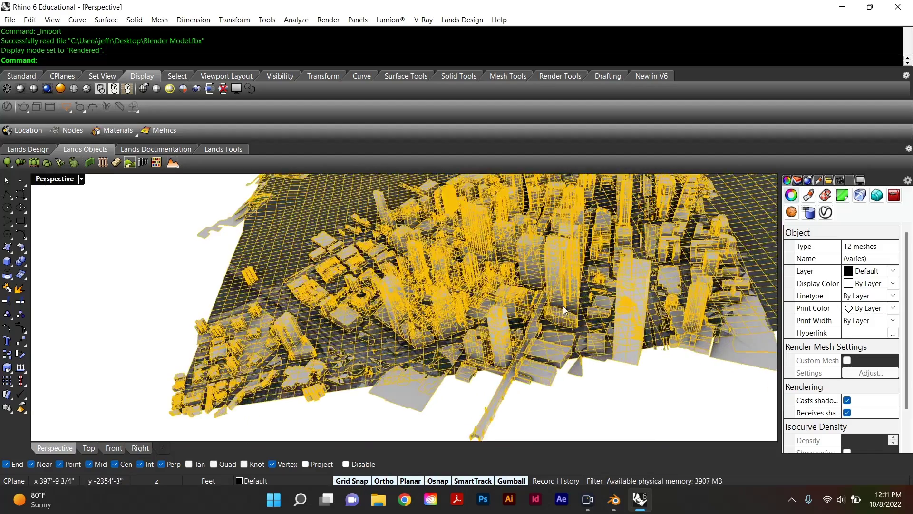
pyautogui.click(603, 401)
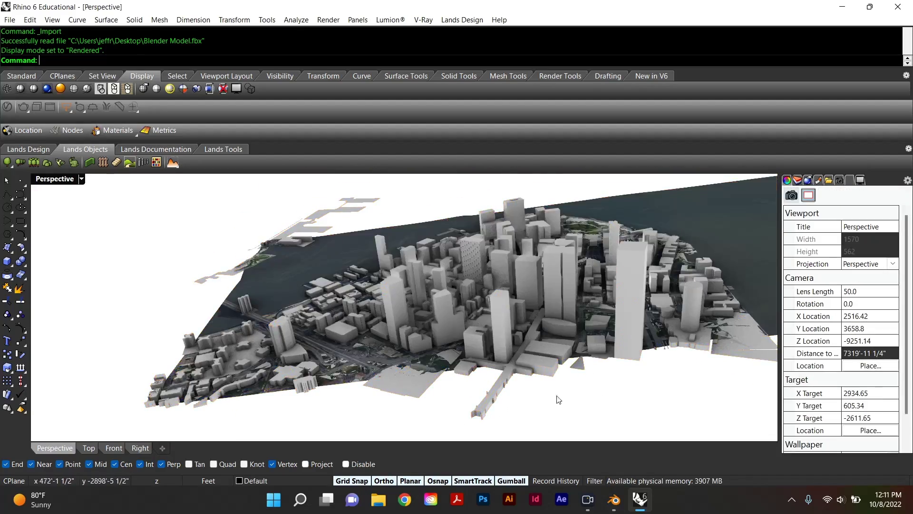
pyautogui.scroll(5, 566, 417)
pyautogui.scroll(-10, 538, 346)
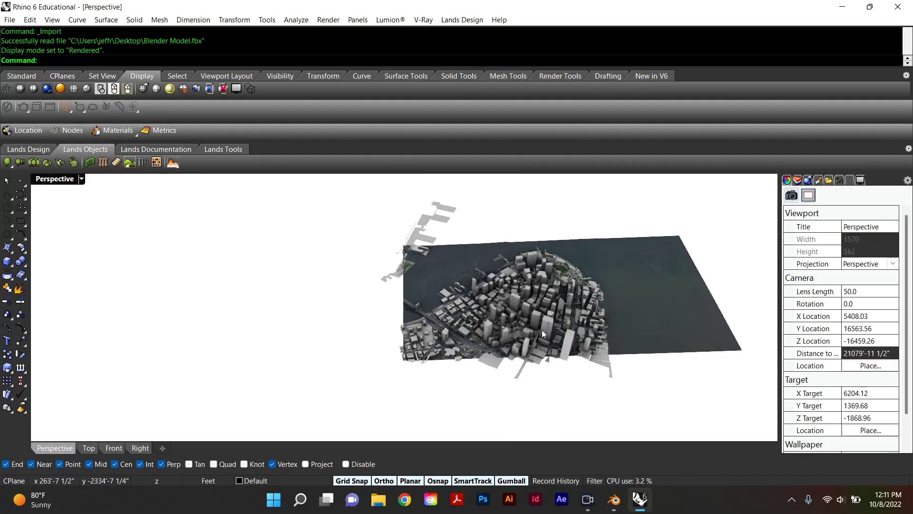
pyautogui.moveTo(541, 330); pyautogui.dragTo(407, 365, button='right')
pyautogui.scroll(6, 505, 336)
pyautogui.scroll(-8, 505, 334)
pyautogui.scroll(5, 439, 303)
pyautogui.keyDown('shift'); pyautogui.moveTo(449, 297); pyautogui.dragTo(452, 326, button='right'); pyautogui.keyUp('shift')
# Step: Set the Perspective view to Blue Artic and the city mesh's object display mode to Rendered
pyautogui.click(81, 179)
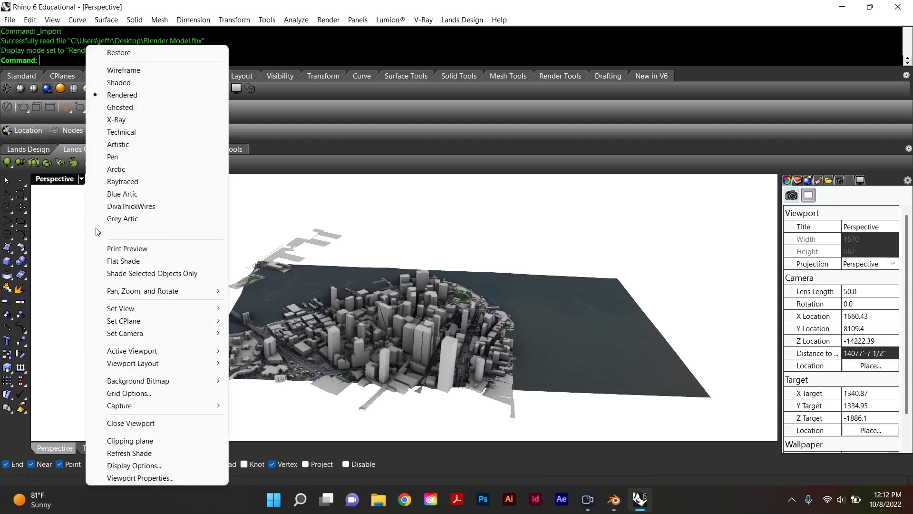
pyautogui.click(122, 194)
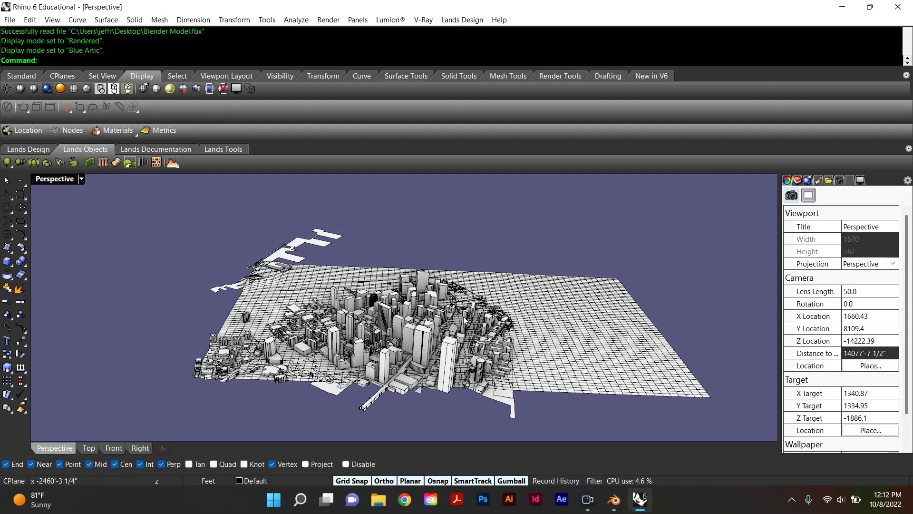
pyautogui.click(602, 302)
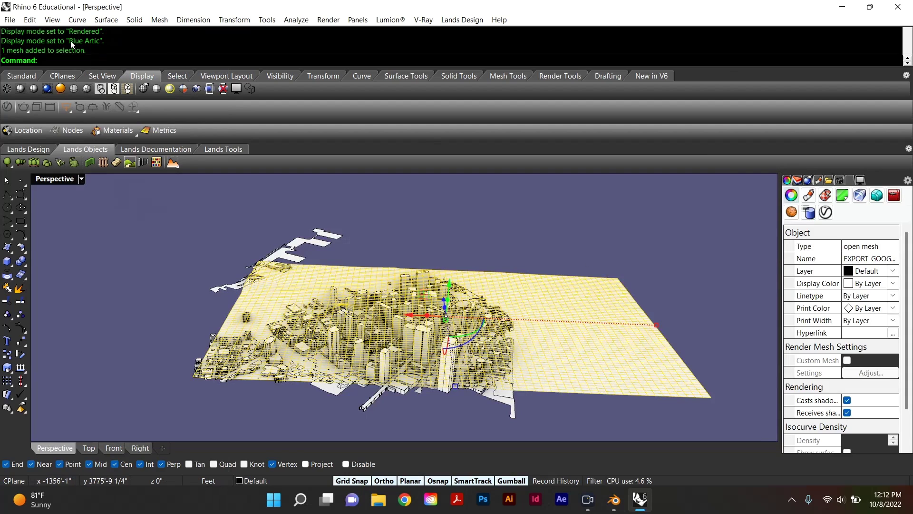
pyautogui.click(183, 88)
pyautogui.click(157, 60)
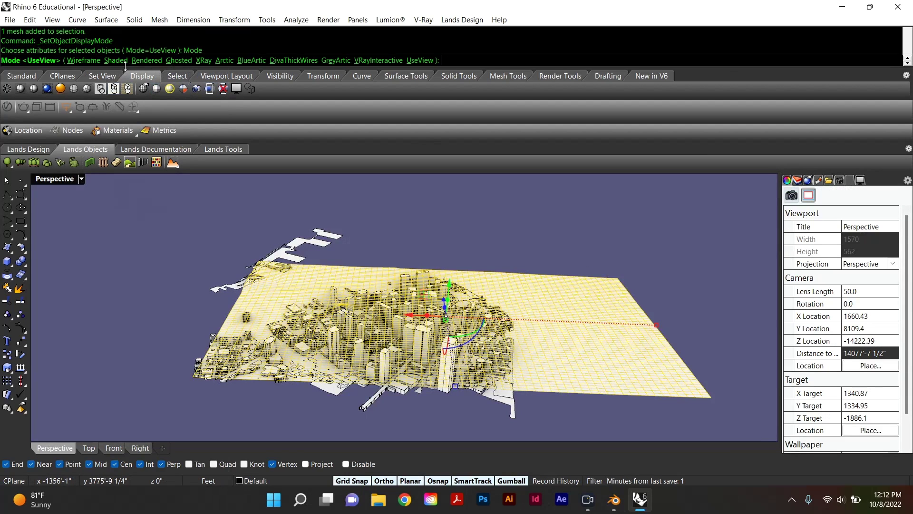
pyautogui.click(147, 60)
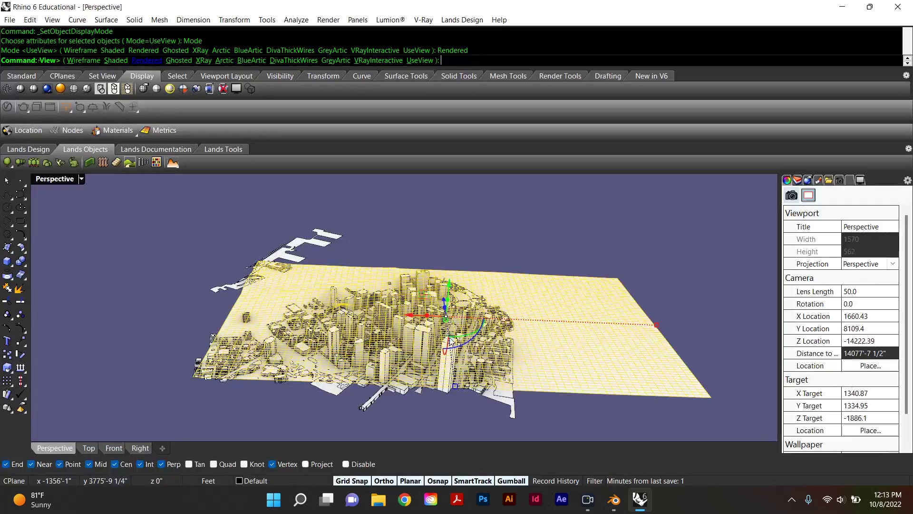
# Step: Deselect everything and orbit to near top-down and waterside views of the city
pyautogui.click(539, 231)
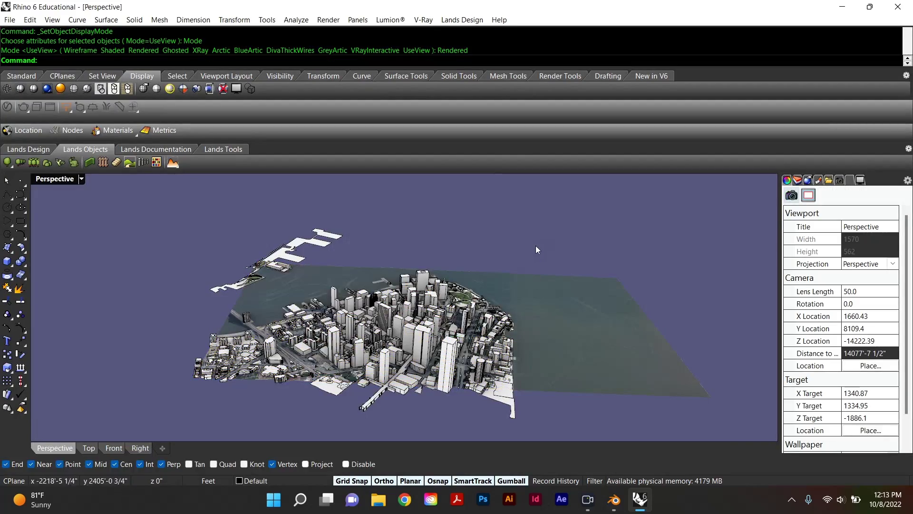
pyautogui.moveTo(527, 241); pyautogui.dragTo(507, 314, button='right')
pyautogui.scroll(5, 489, 312)
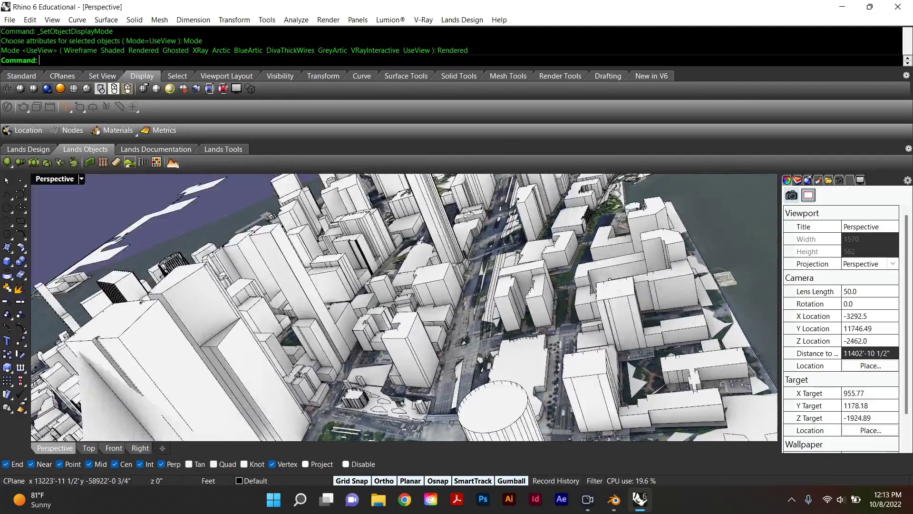
pyautogui.scroll(-5, 489, 312)
pyautogui.moveTo(489, 312); pyautogui.dragTo(544, 344, button='right')
pyautogui.moveTo(482, 353); pyautogui.dragTo(547, 305, button='right')
# Step: Select and delete the satellite map plane mesh, then zoom in on the buildings
pyautogui.click(570, 297)
pyautogui.press('Delete')
pyautogui.scroll(-3, 569, 293)
pyautogui.scroll(5, 569, 293)
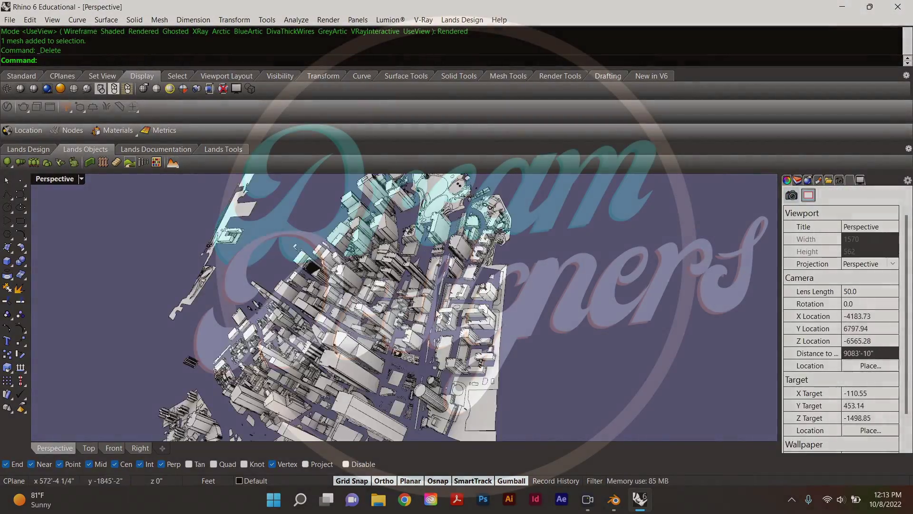
pyautogui.scroll(-5, 404, 307)
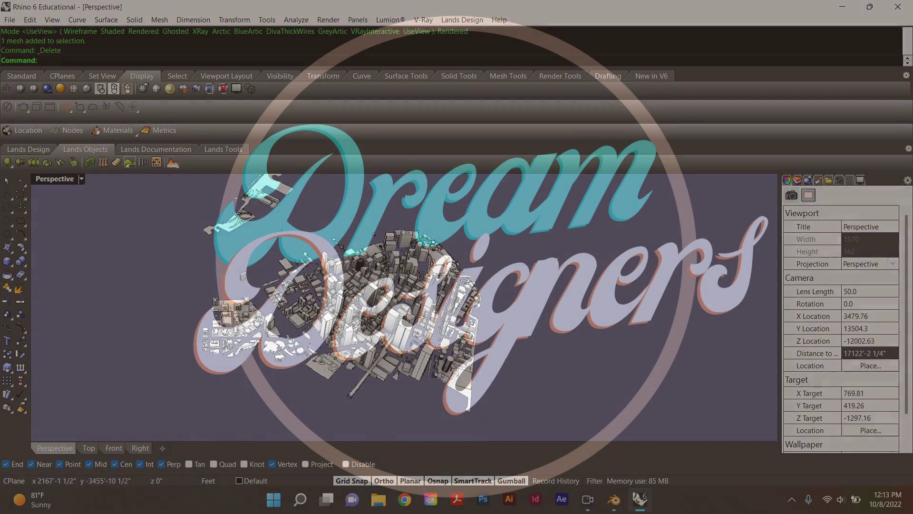
pyautogui.scroll(10, 405, 307)
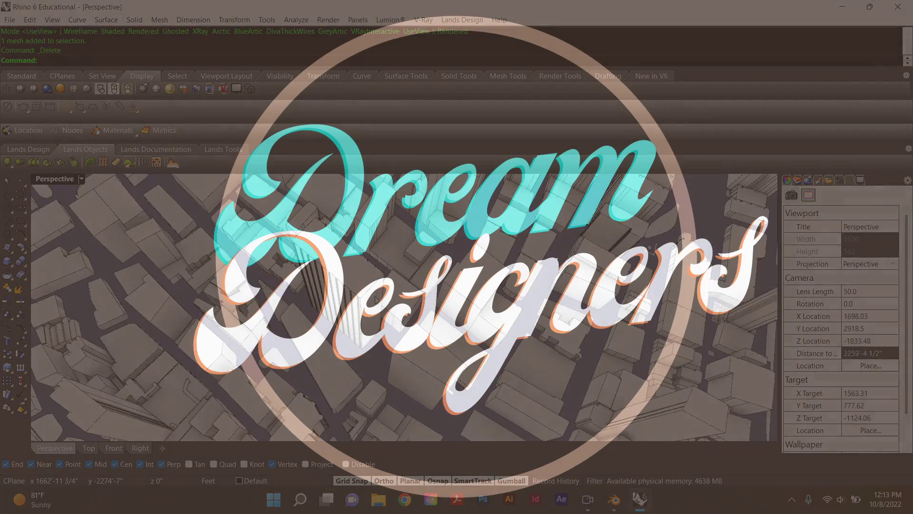